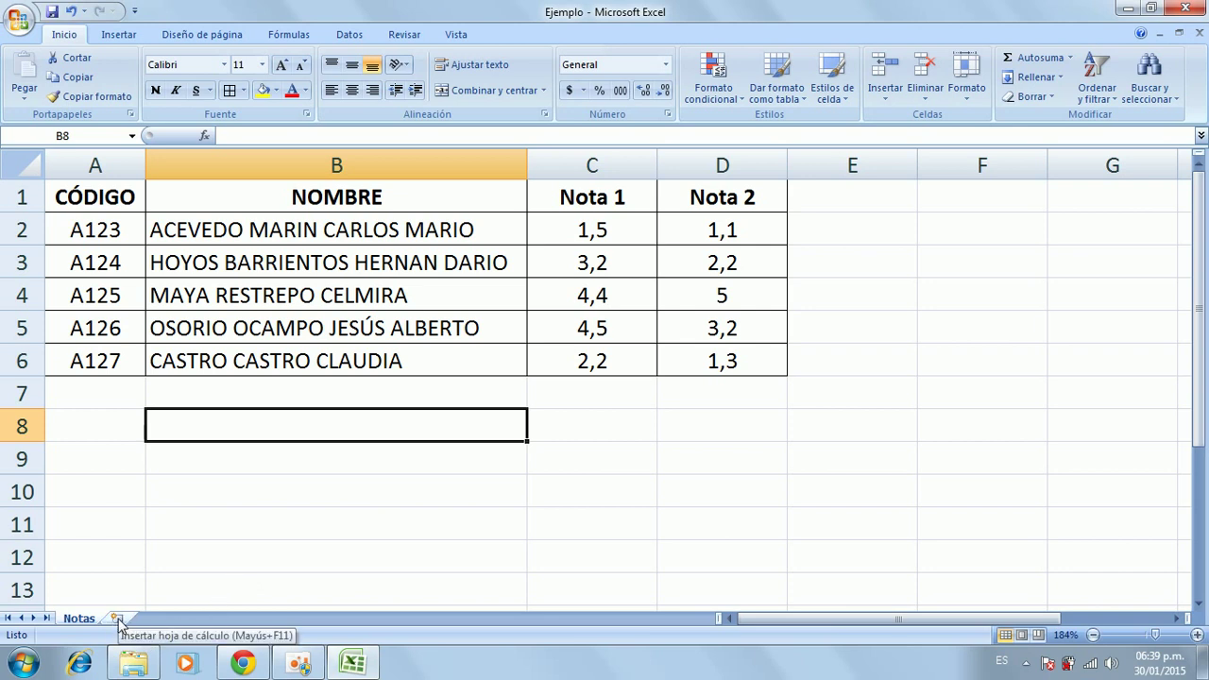
Step: Insert a new worksheet after Notas and rename it from Hoja8 to Autollenado
left_click(117, 620)
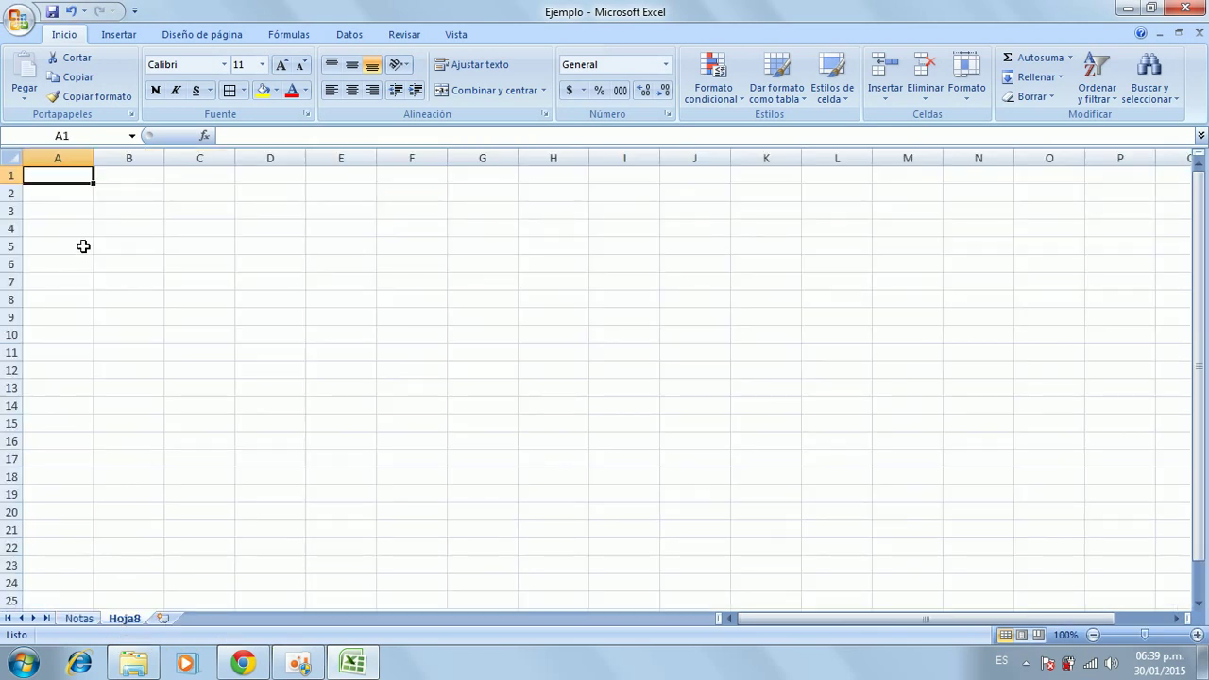
right_click(124, 627)
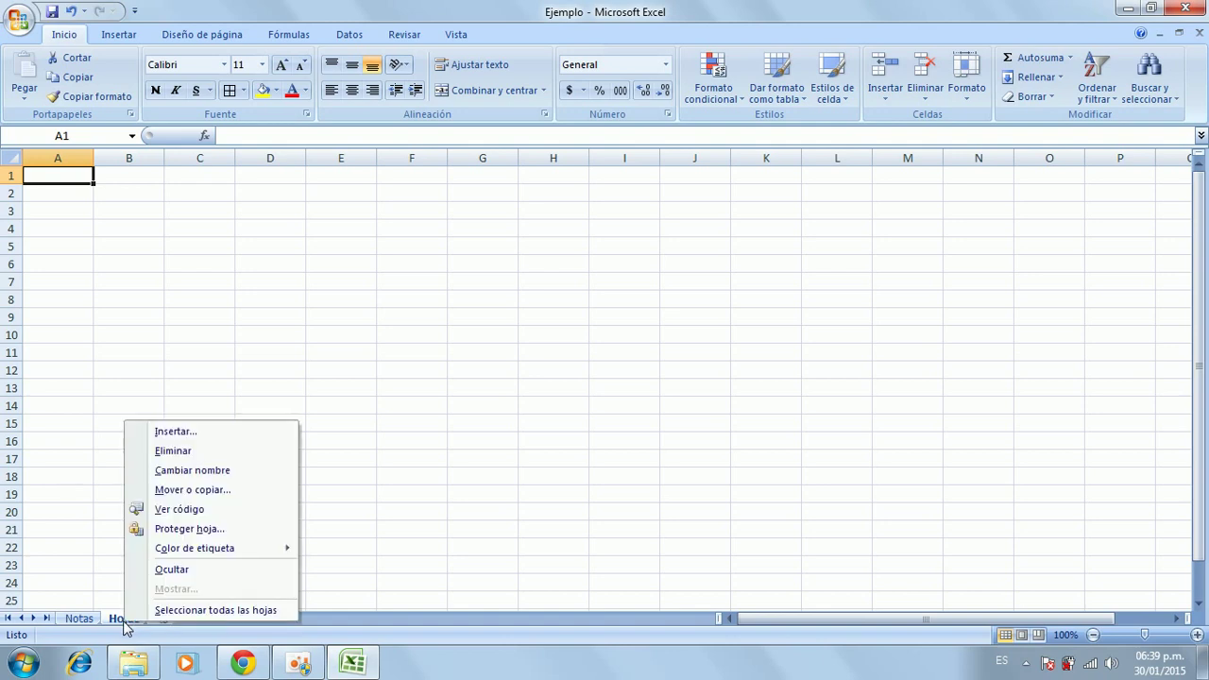
left_click(162, 472)
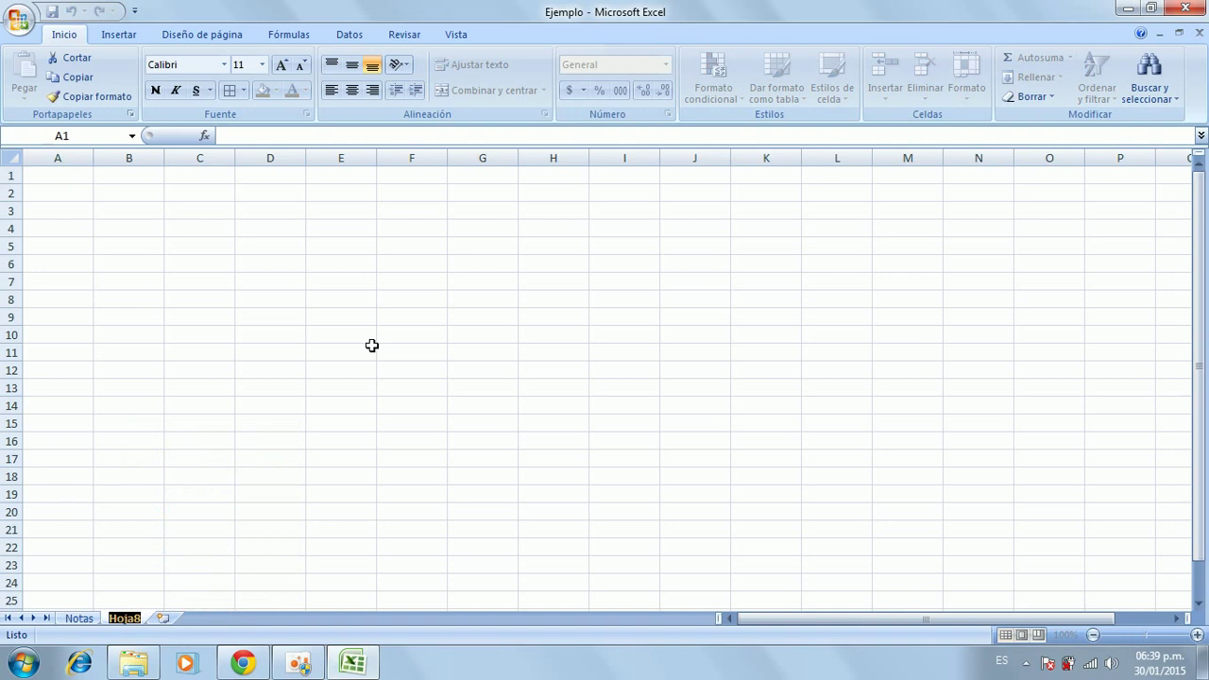
type("Auto")
type("llenado")
key("Return")
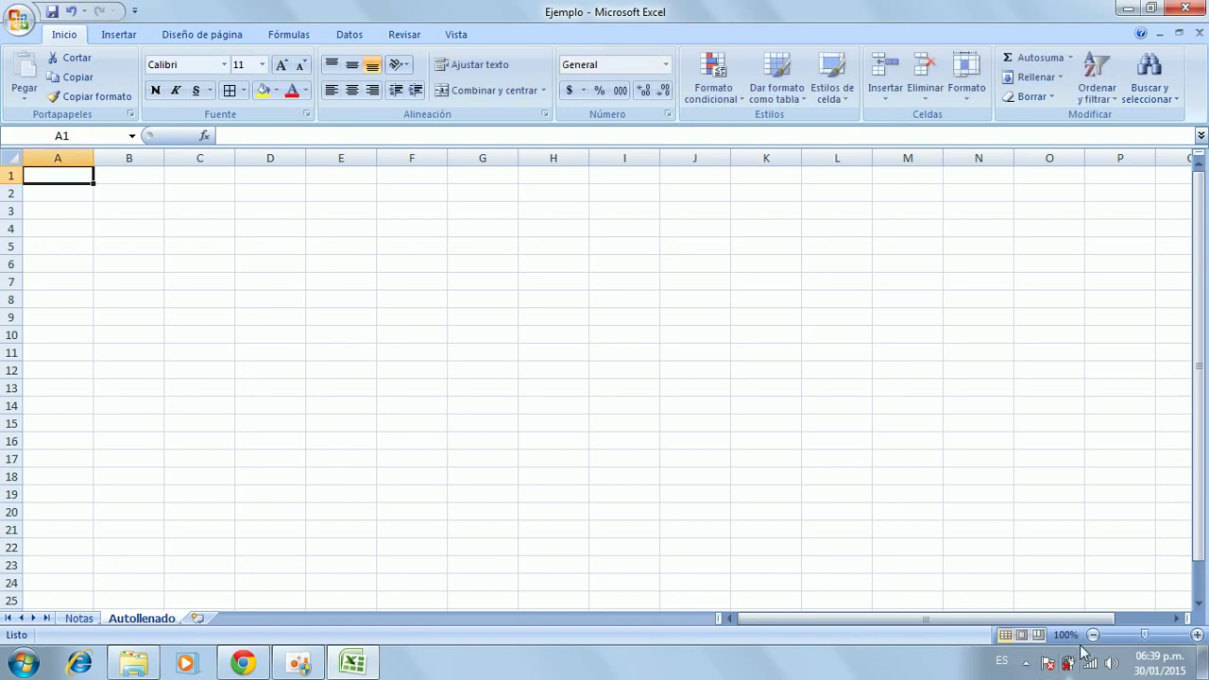
Step: Zoom the Autollenado grid up to 400%, then back down to 136%, with A1 selected
left_click_drag(1144, 635, 1164, 639)
left_click(249, 330)
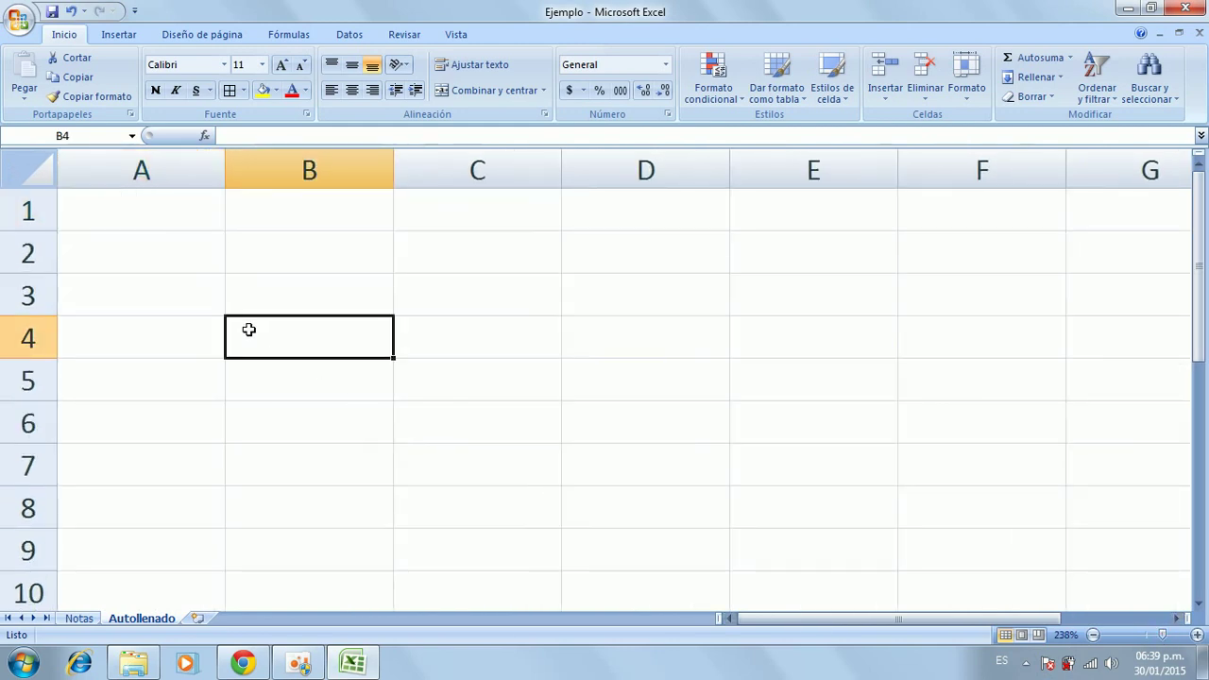
left_click(172, 205)
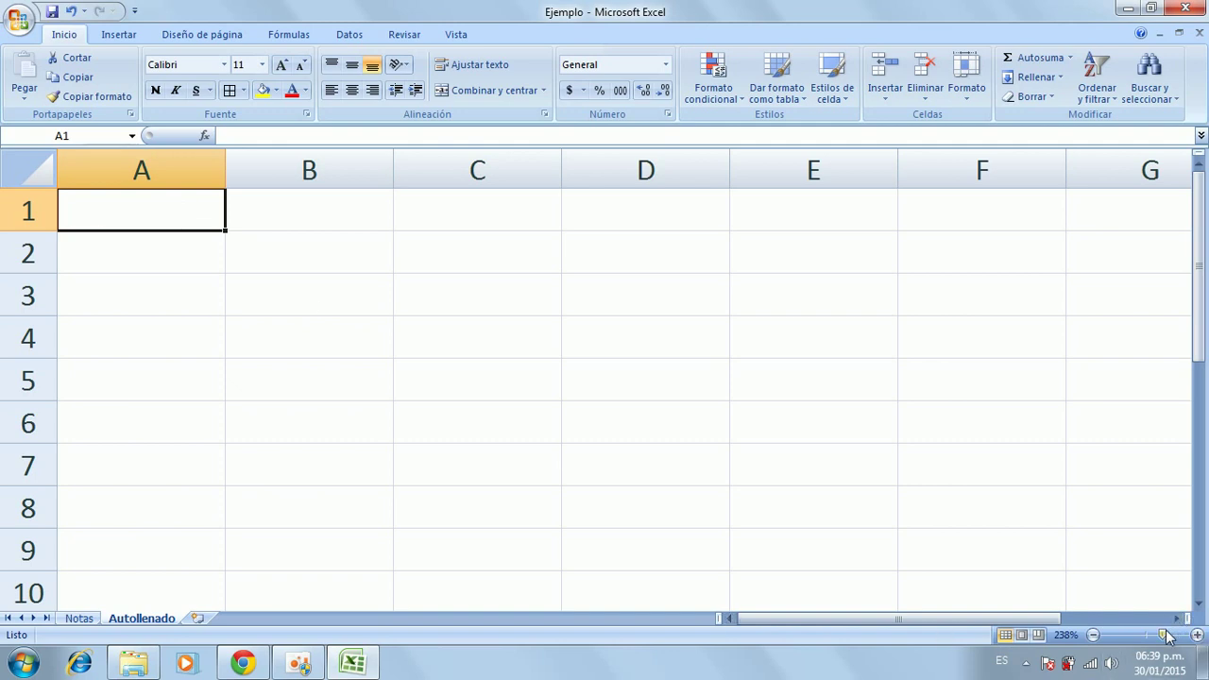
left_click_drag(1164, 634, 1186, 635)
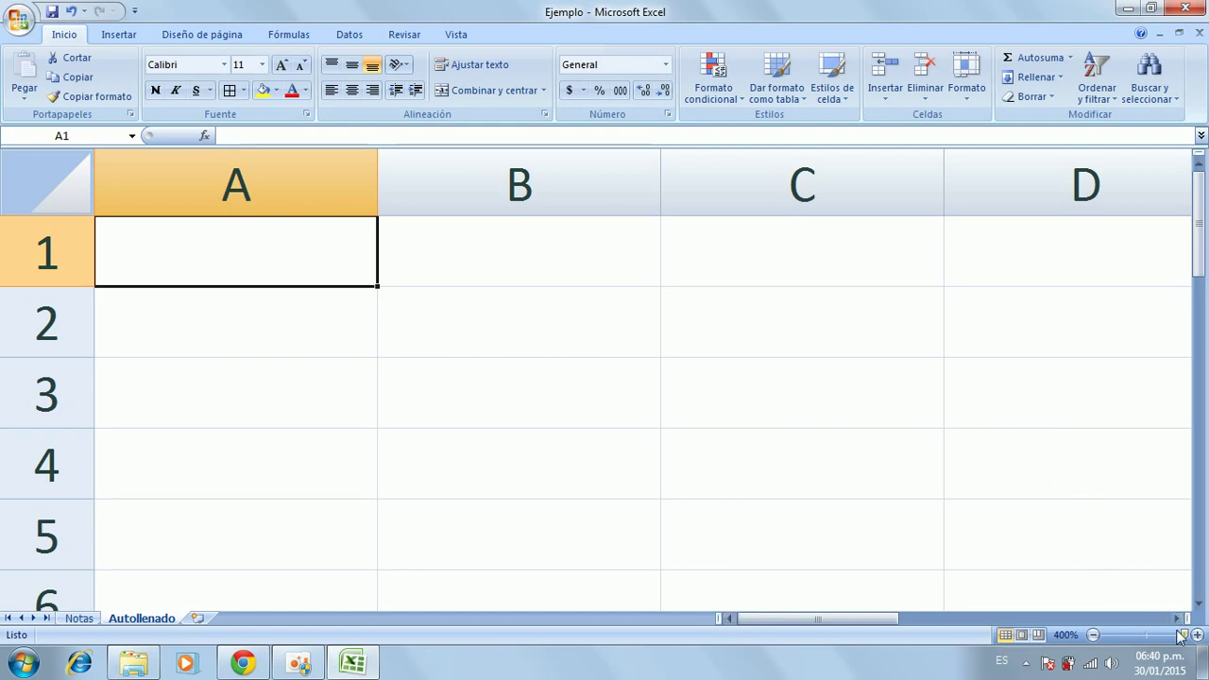
left_click_drag(1185, 635, 1149, 635)
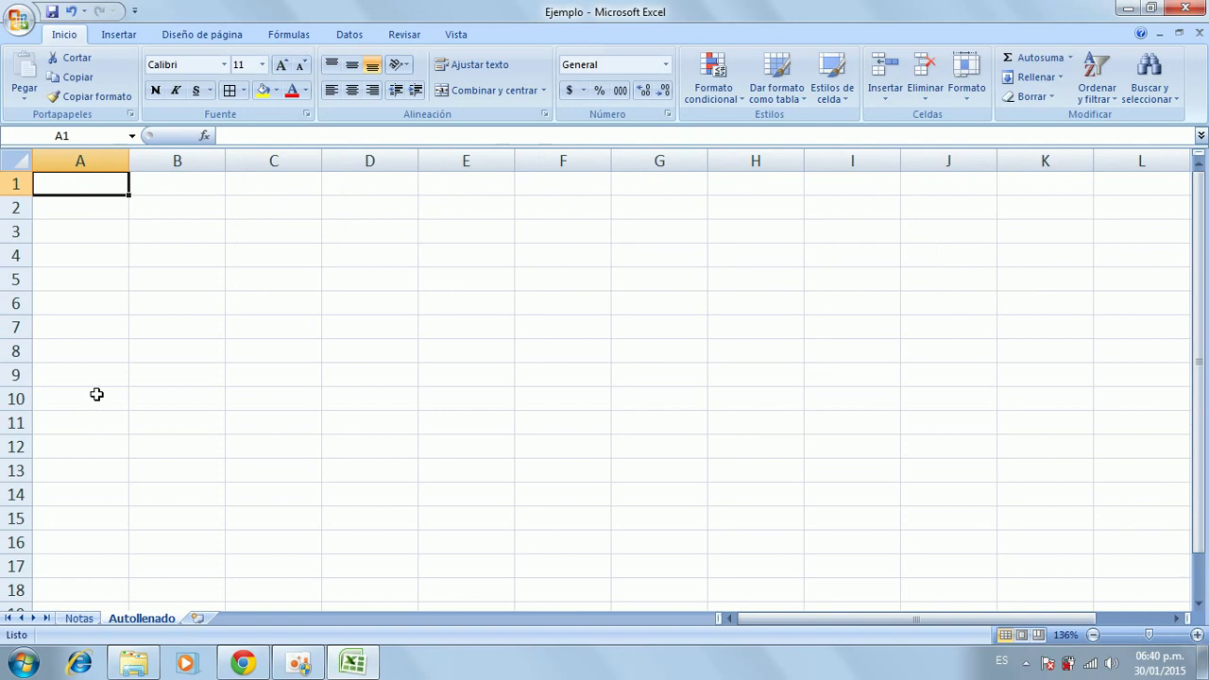
Step: Enter the header No. in A1 and numbers 1 to 4 in A2:A5, then select A2:A5
type("No.")
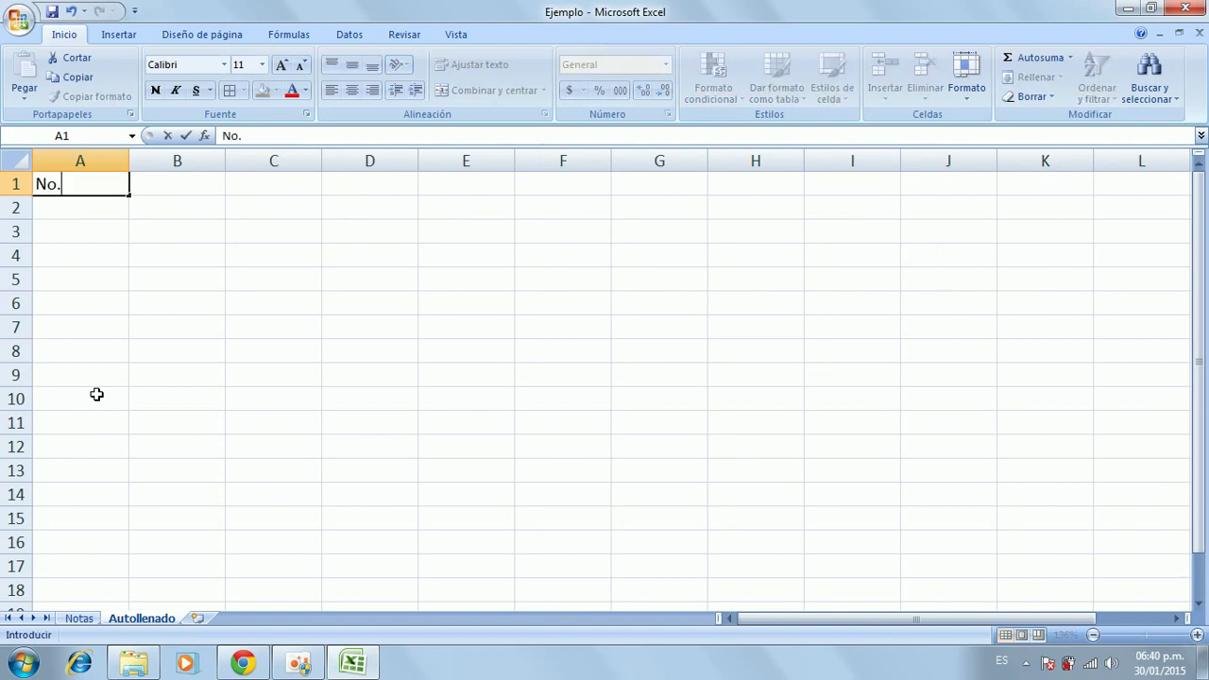
key("Return")
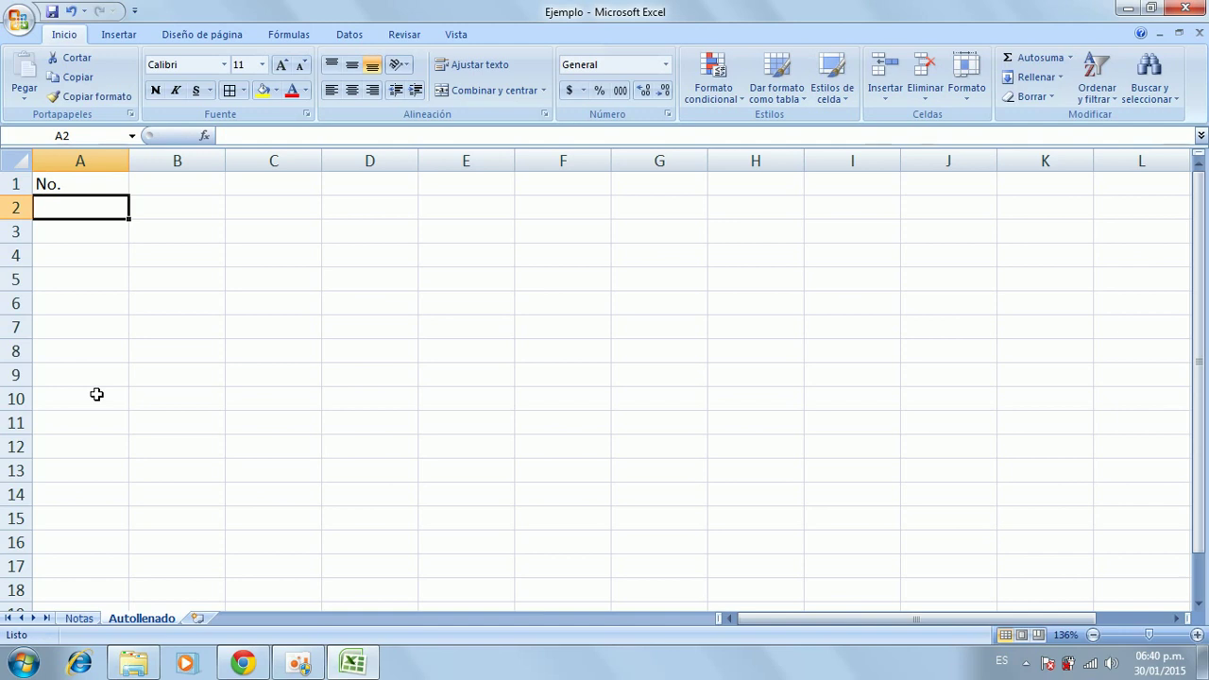
type("1")
key("Return")
type("2")
key("Return")
type("3")
key("Return")
type("4")
key("Return")
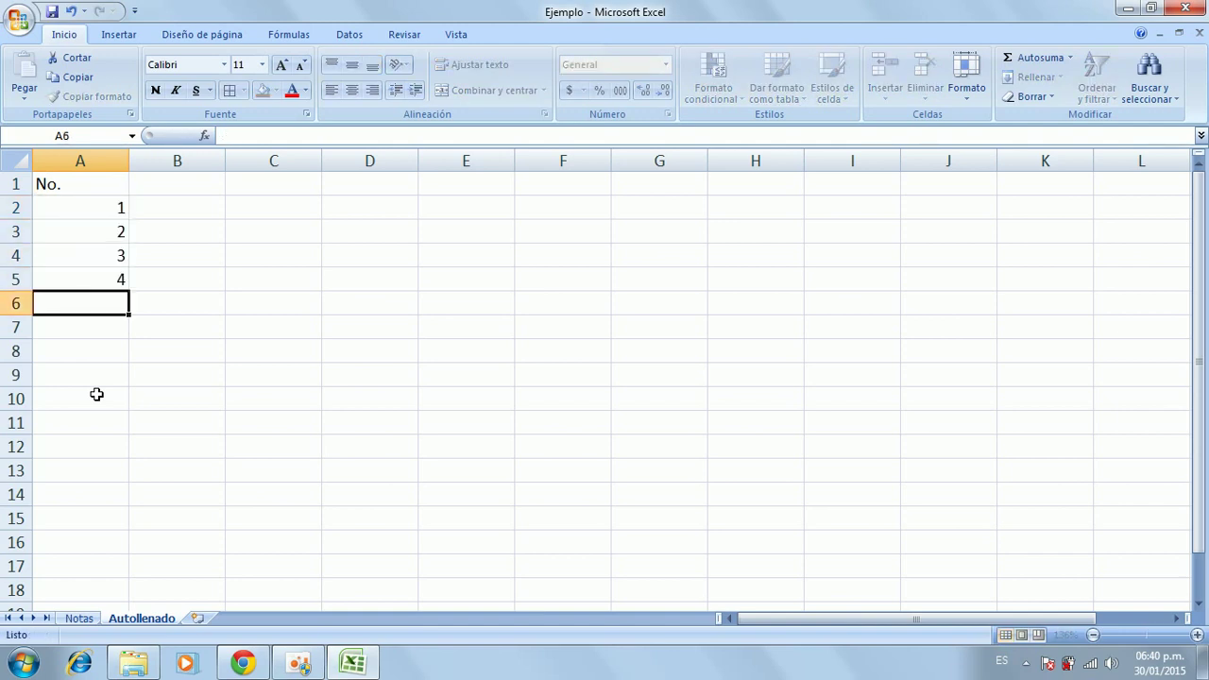
left_click_drag(104, 204, 106, 281)
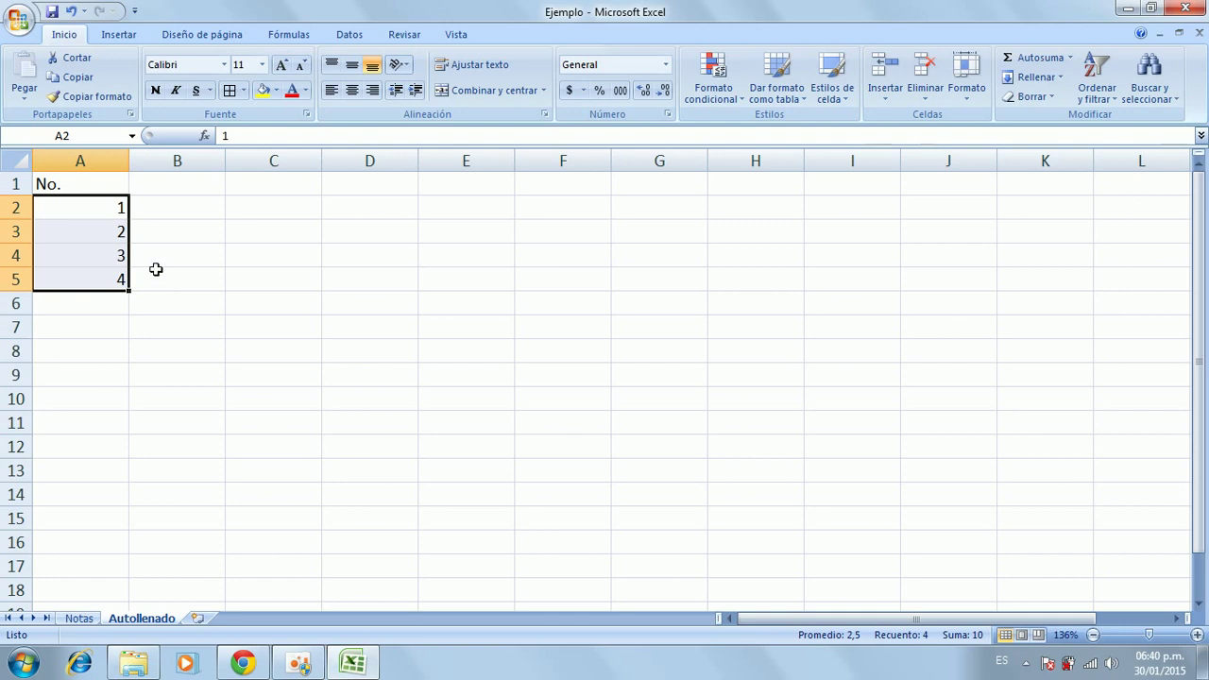
key("Delete")
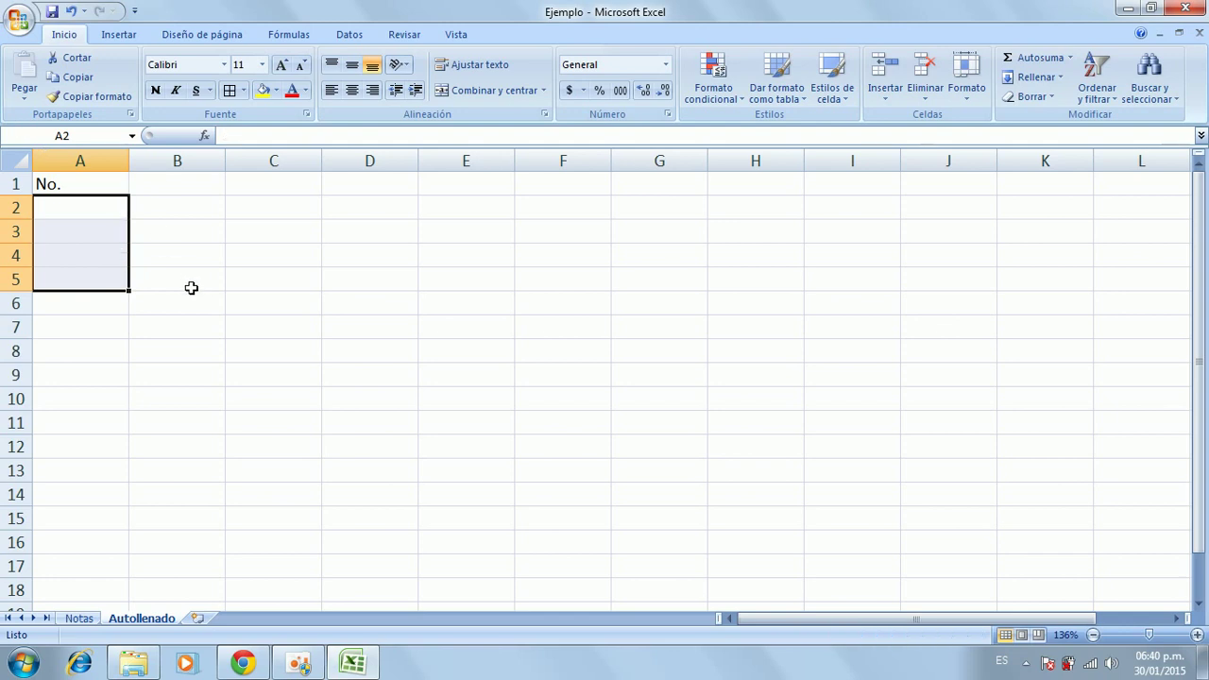
left_click(69, 207)
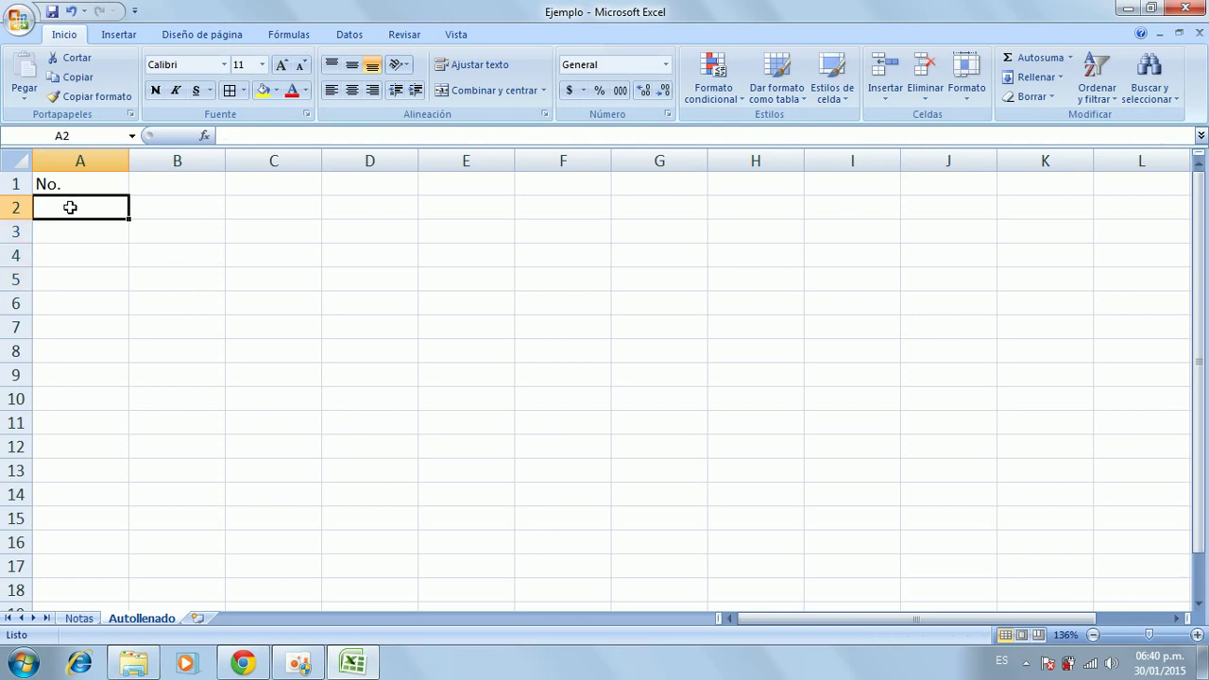
type("1")
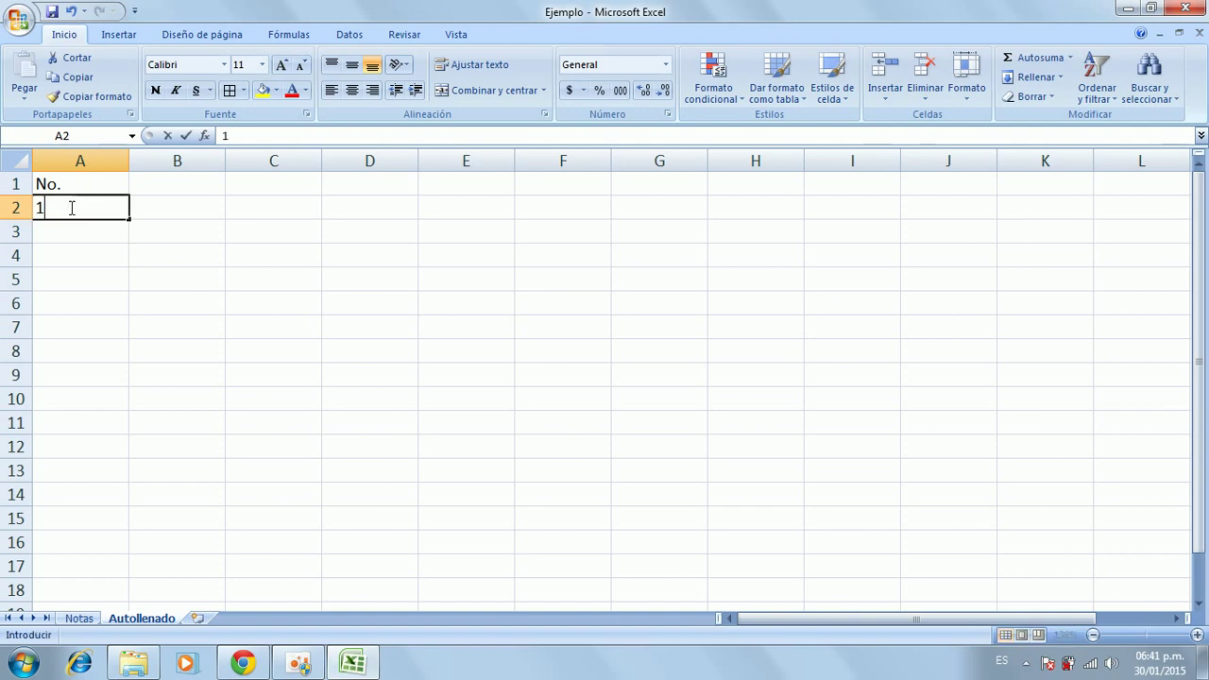
key("Return")
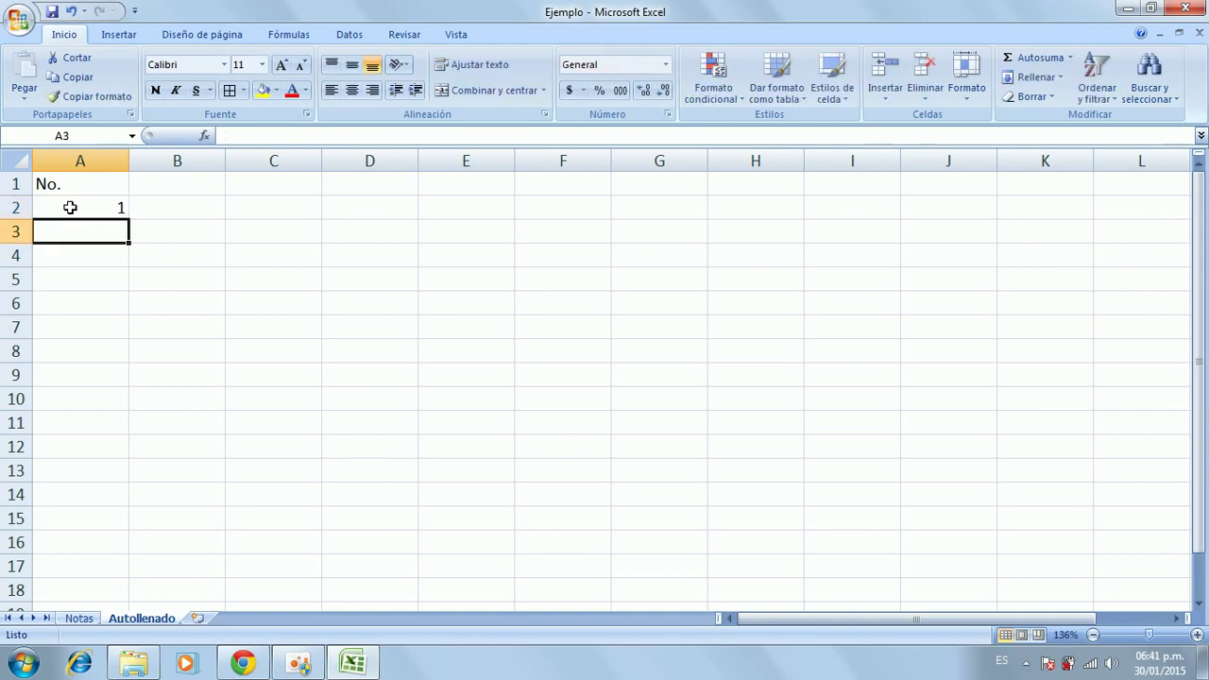
type("2")
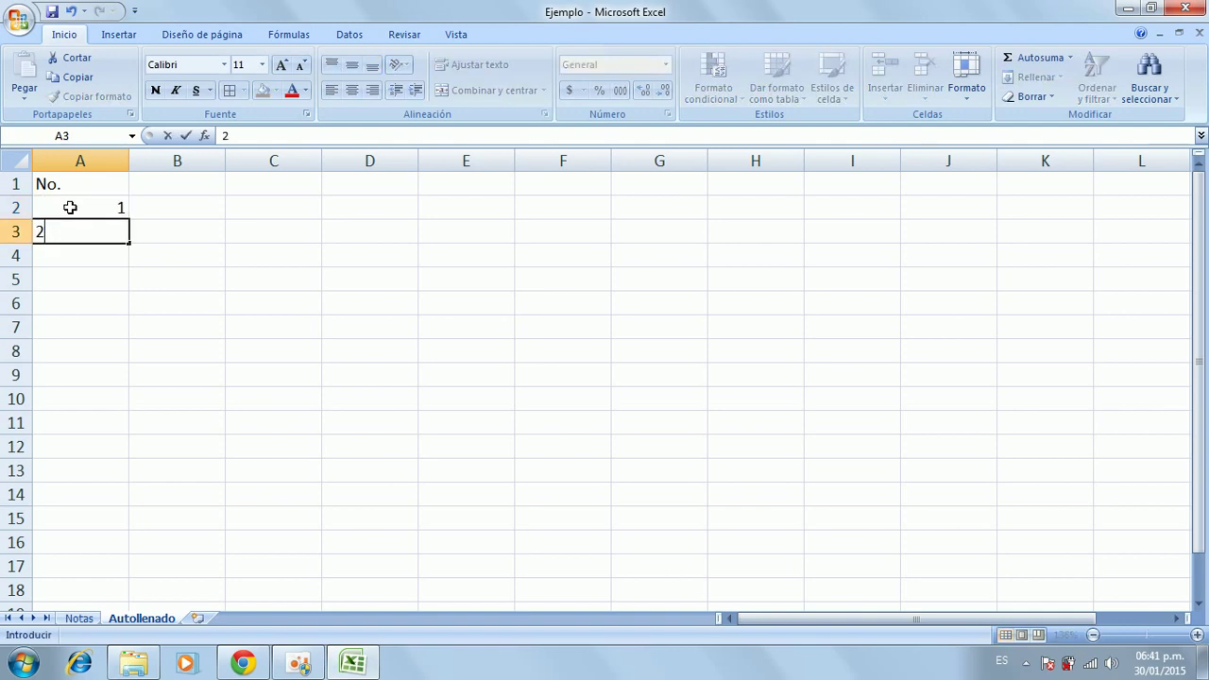
key("Return")
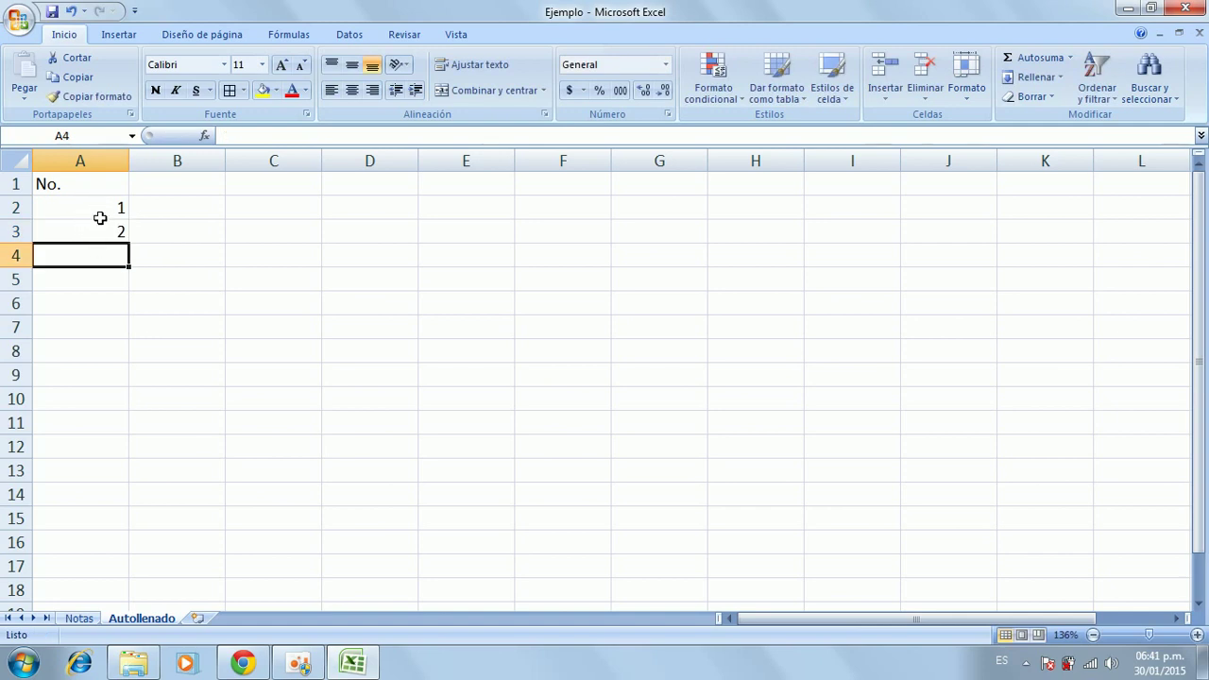
left_click(86, 207)
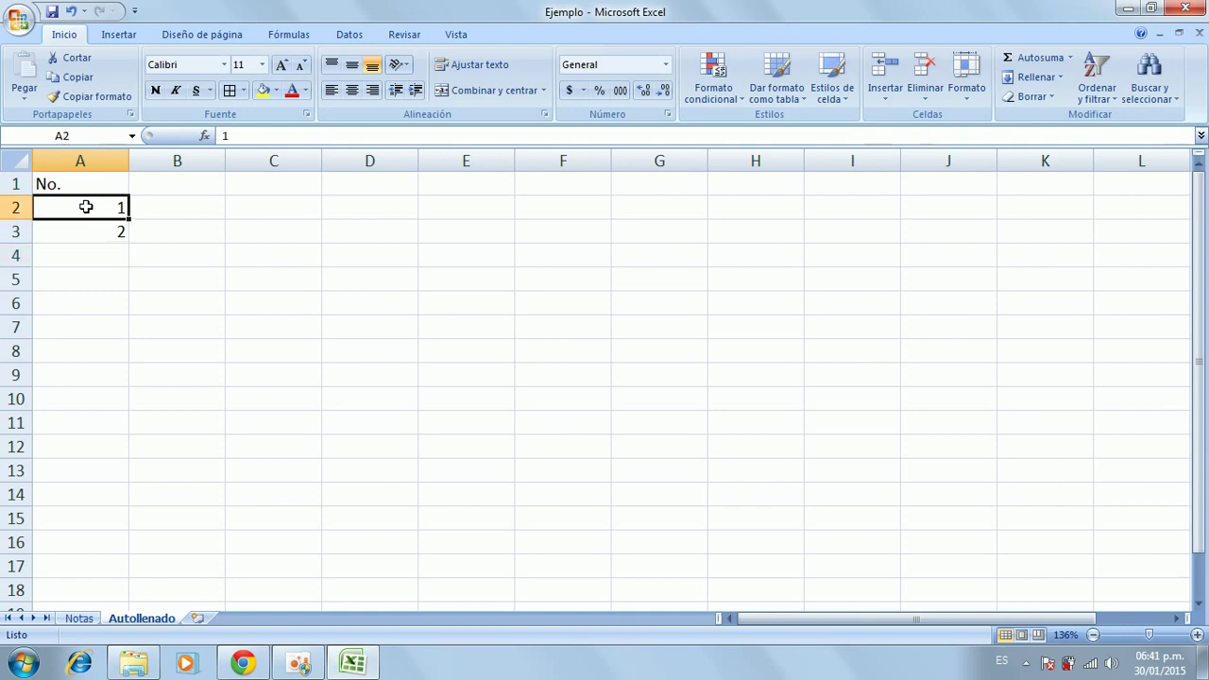
left_click_drag(86, 207, 87, 228)
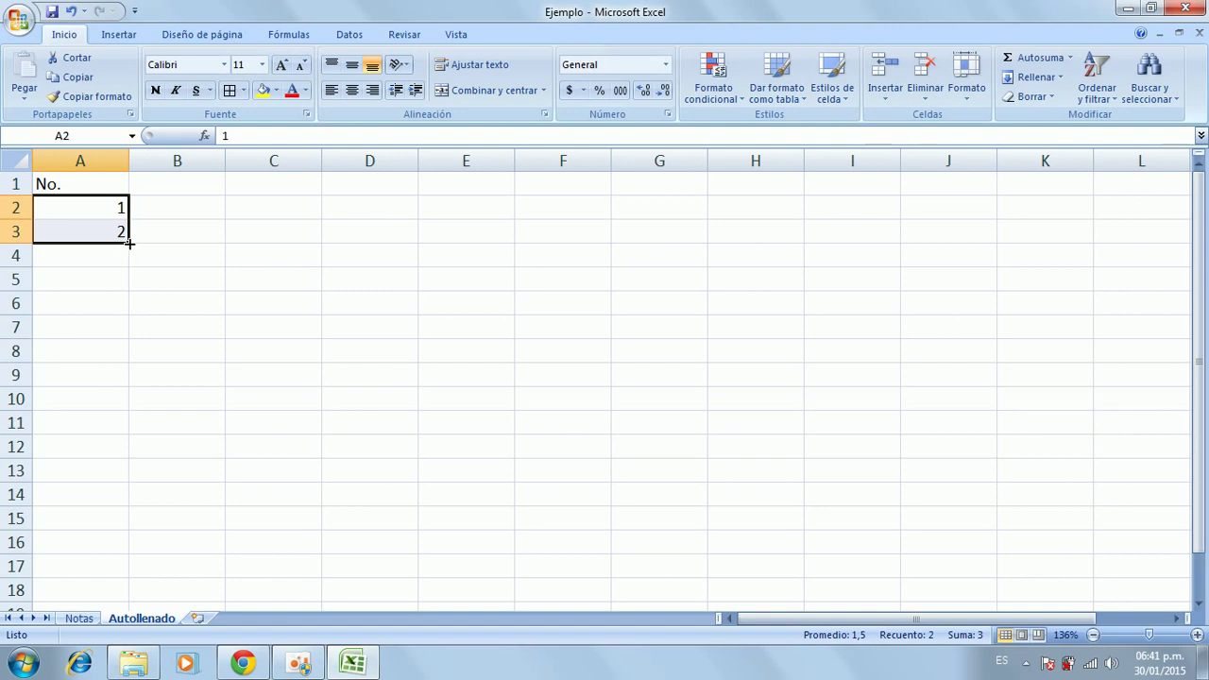
left_click_drag(129, 249, 134, 559)
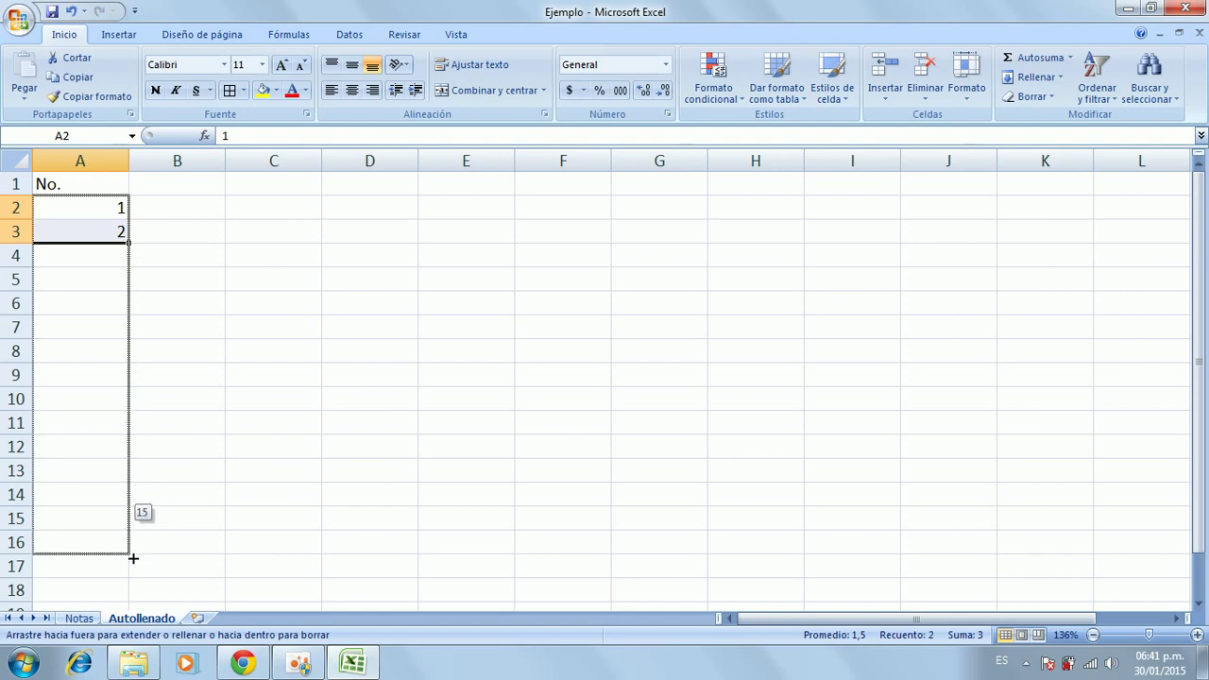
left_click_drag(134, 559, 133, 559)
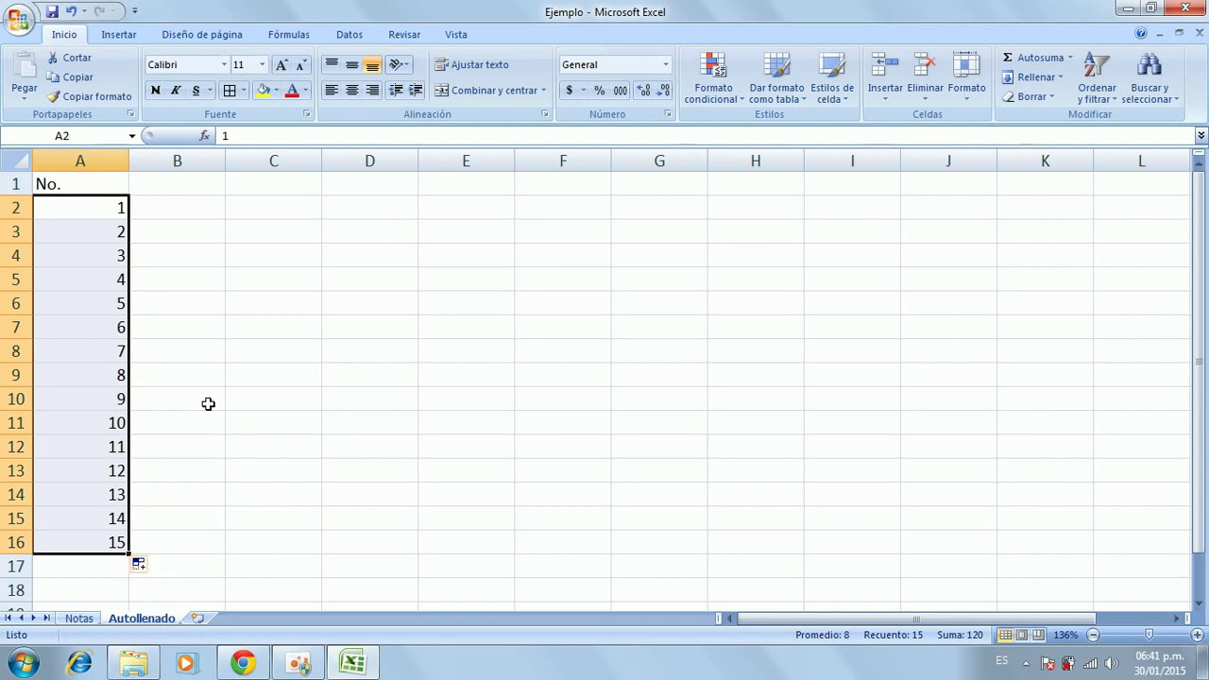
Step: Clear the old numbers and enter 1 in A2 and 2 in A3
key("Delete")
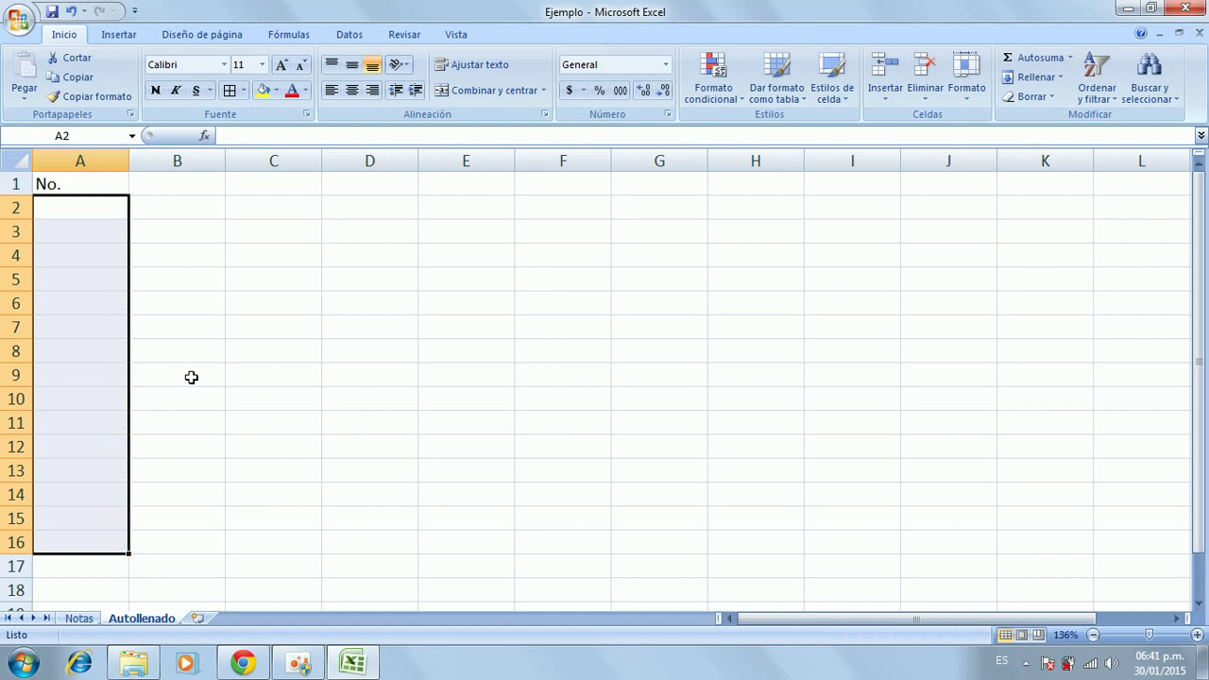
left_click(104, 213)
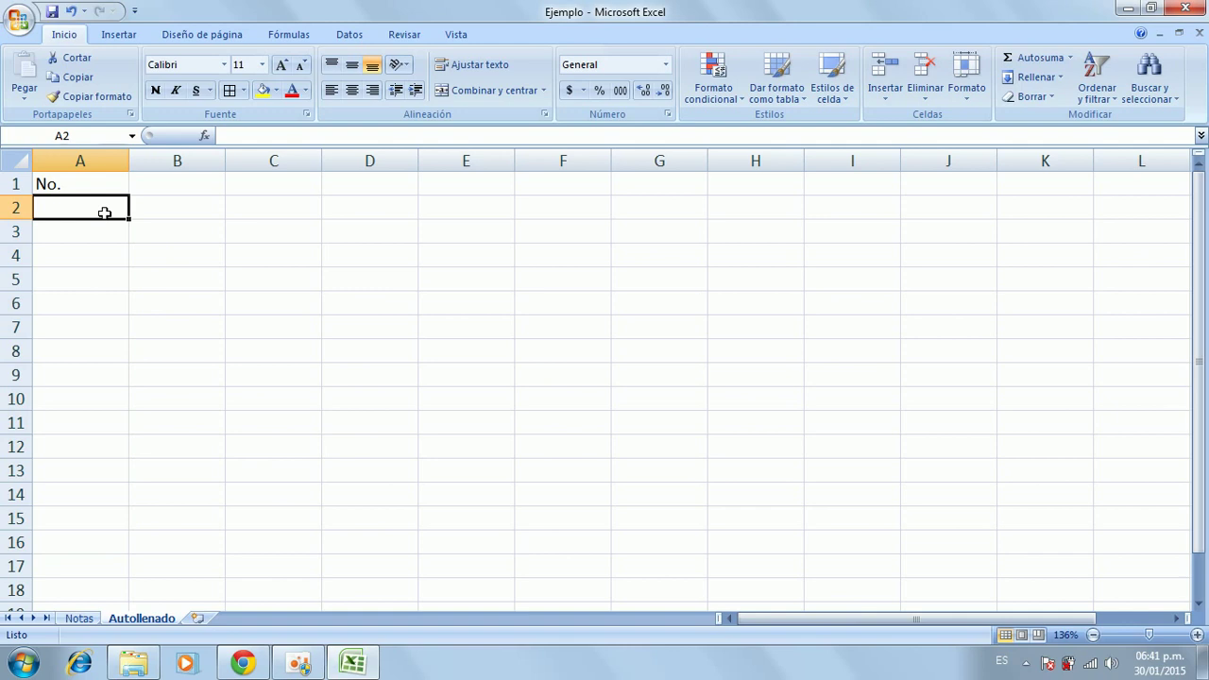
type("1")
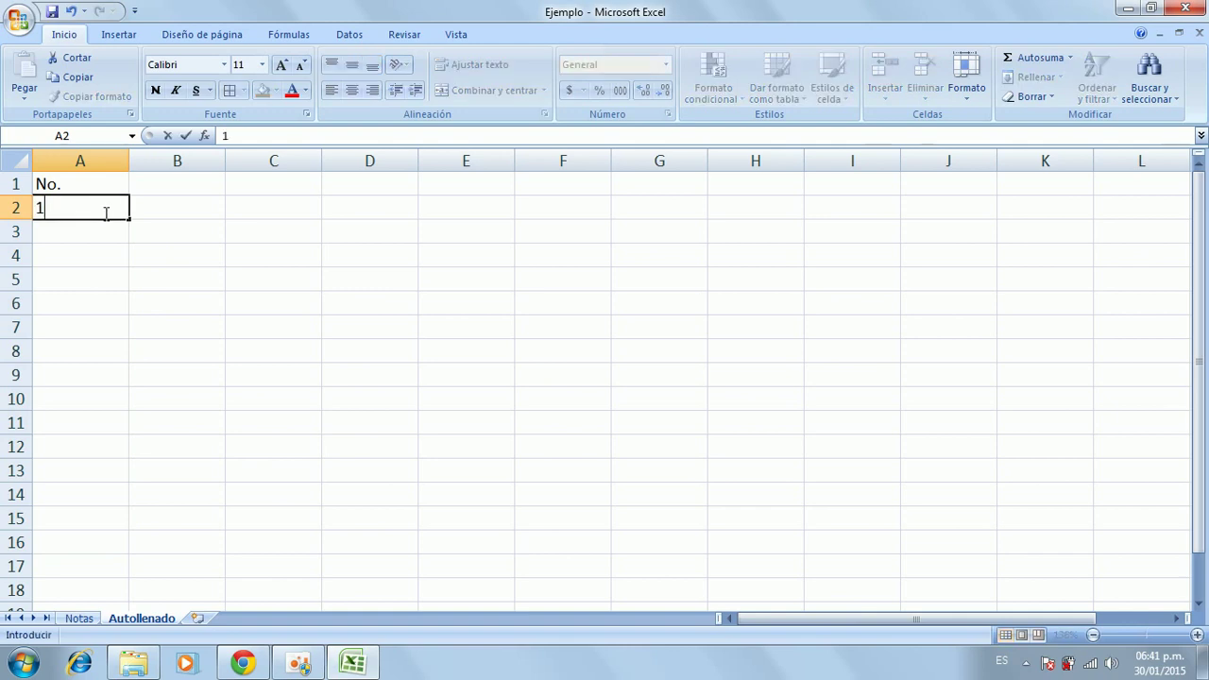
key("Return")
type("2")
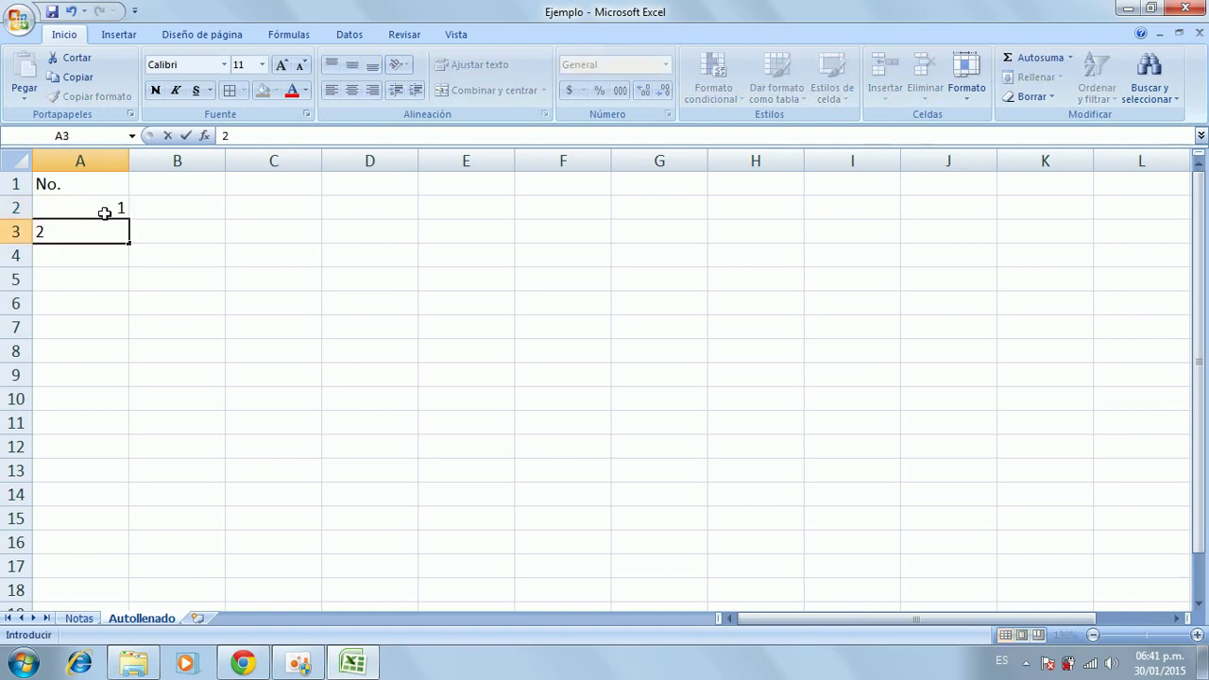
key("Return")
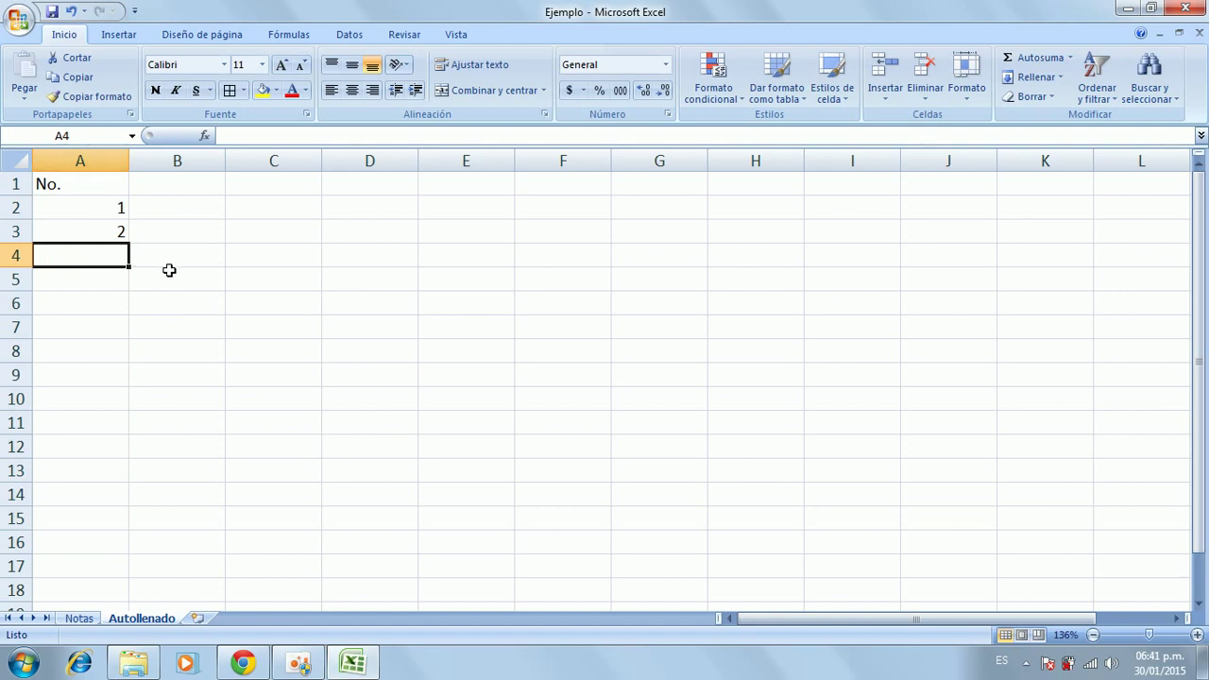
Step: Extend the 1, 2 pair down to A16 so column A counts 1 through 15
left_click(94, 203)
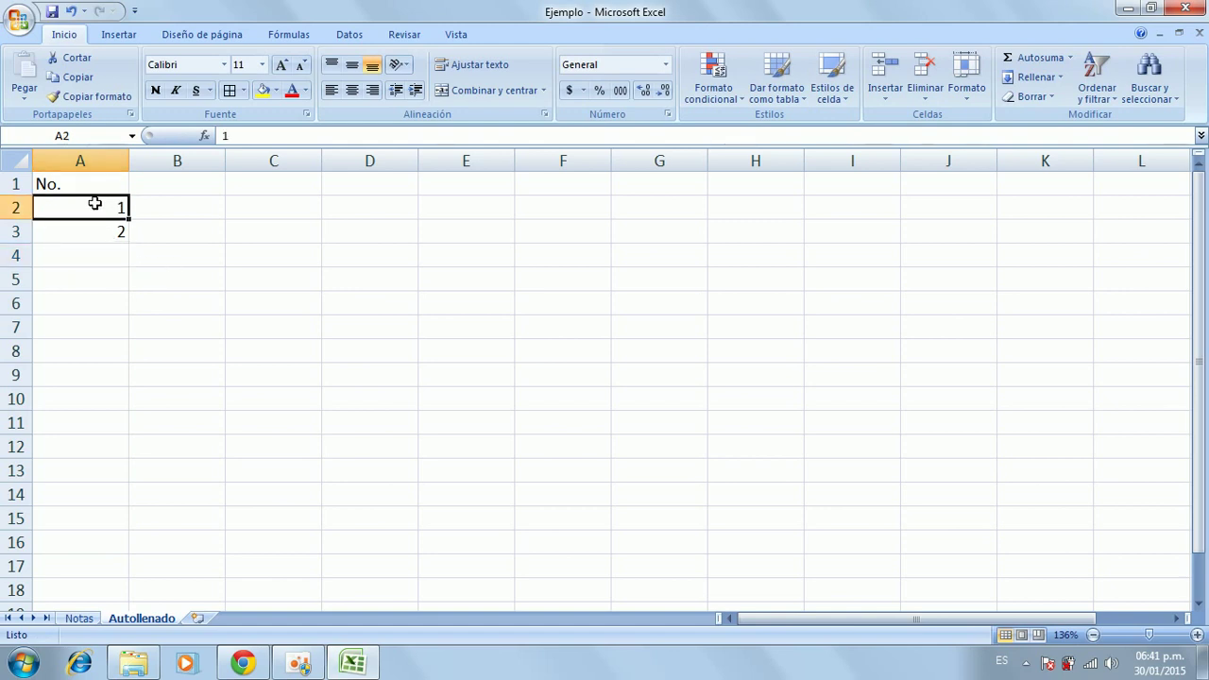
left_click_drag(94, 203, 97, 227)
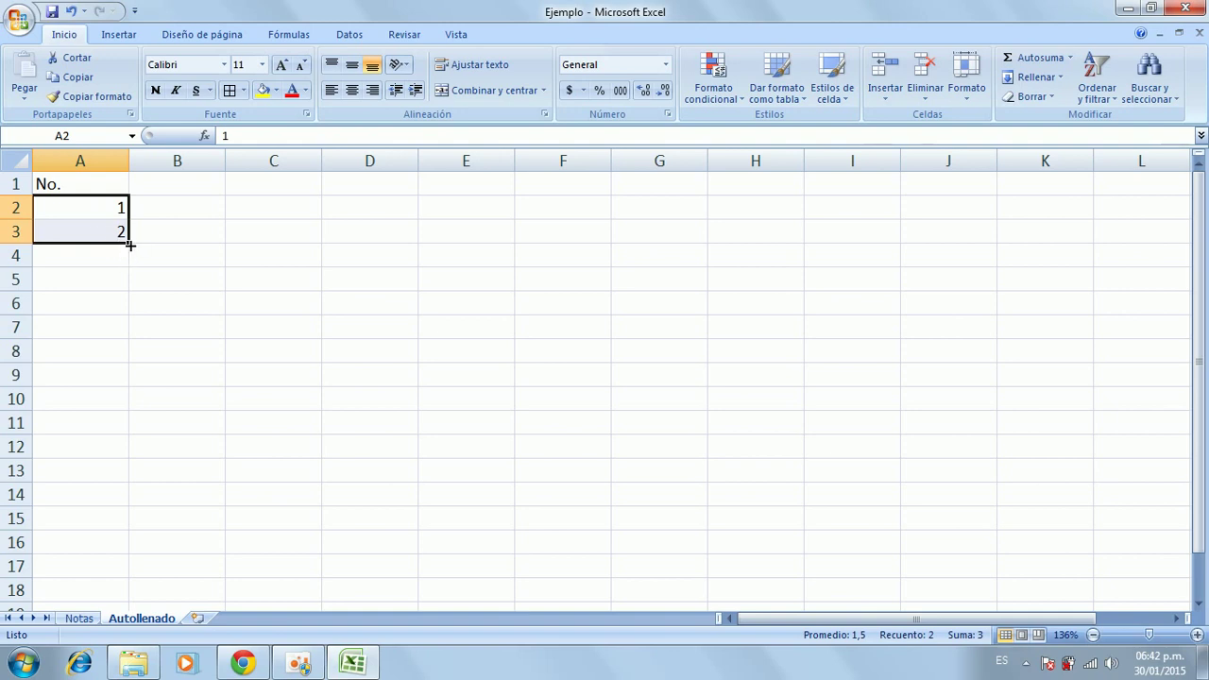
left_click_drag(130, 244, 125, 555)
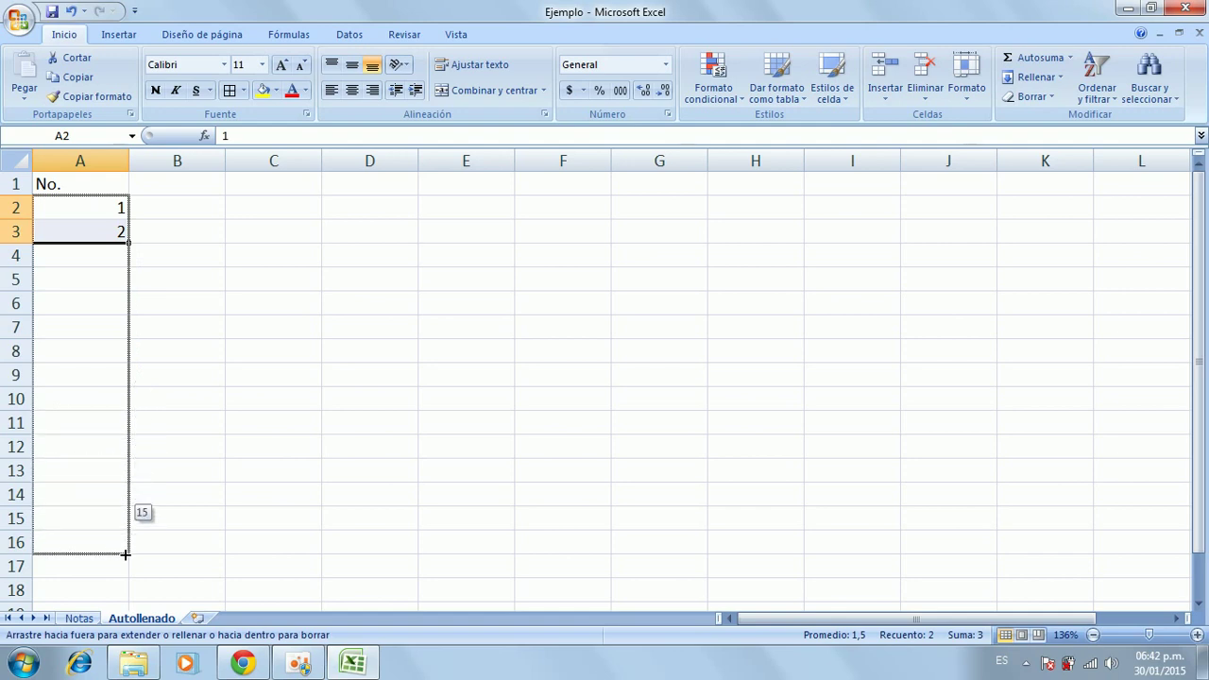
left_click_drag(126, 555, 125, 555)
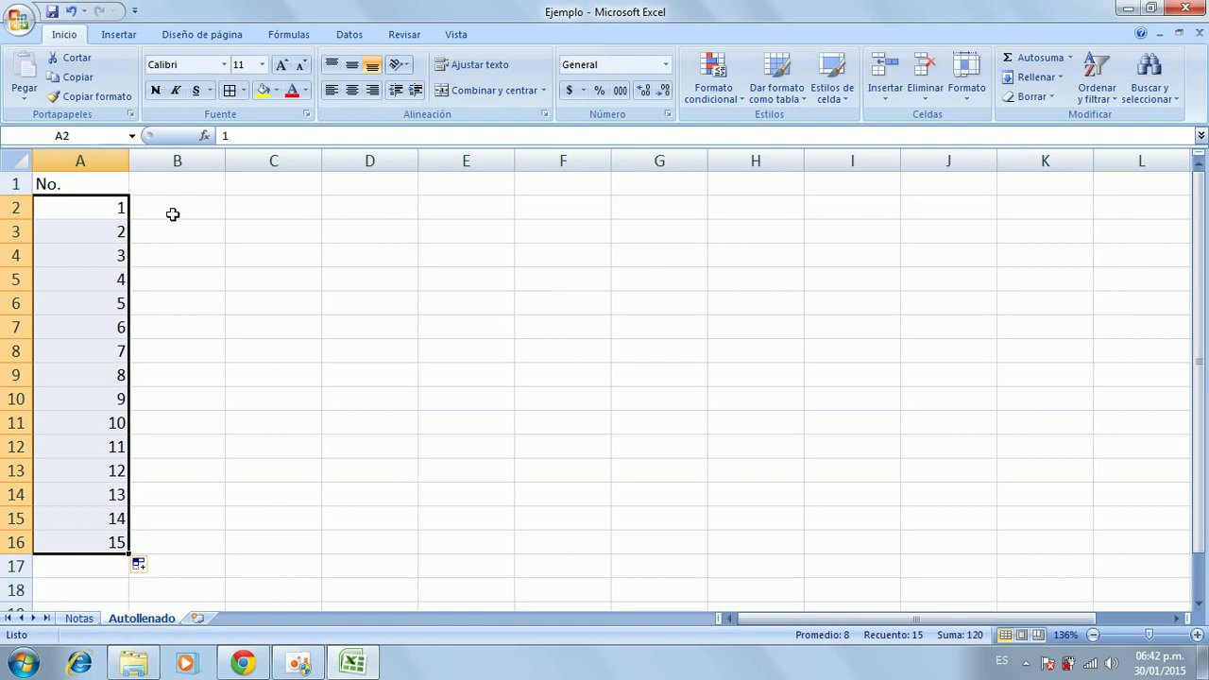
Step: Enter 2 and 4 in B2:B3 and fill them down to B16, giving even numbers 2 to 30
left_click(175, 213)
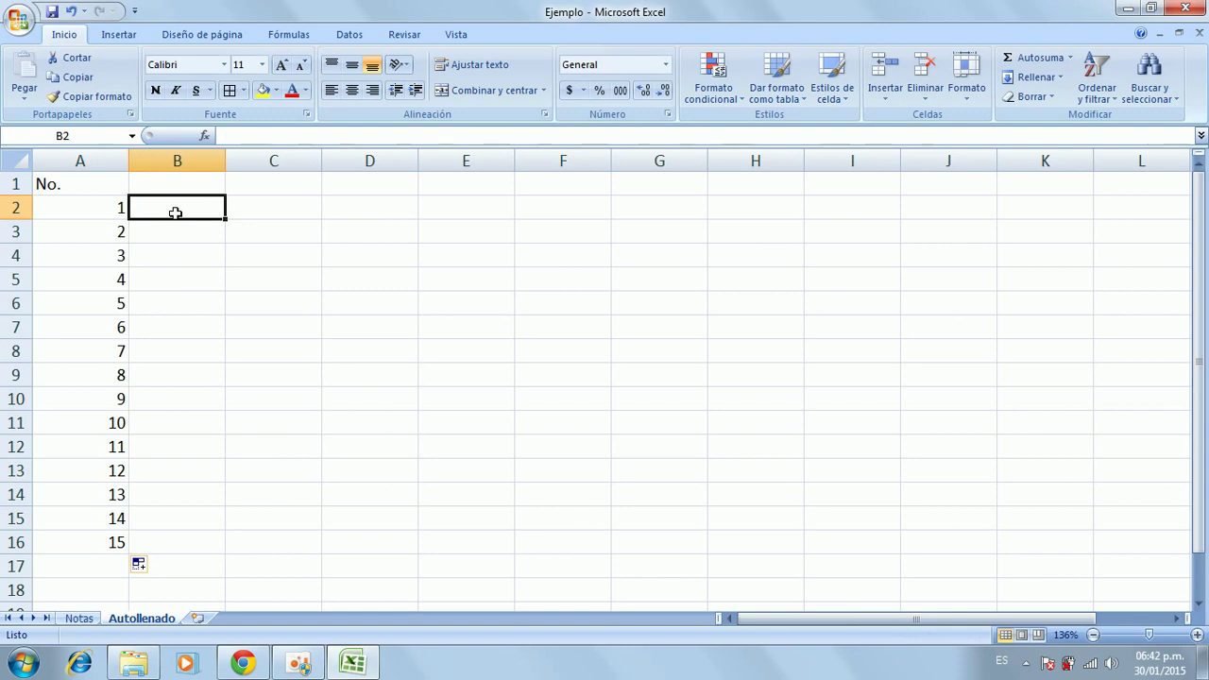
type("2")
key("Return")
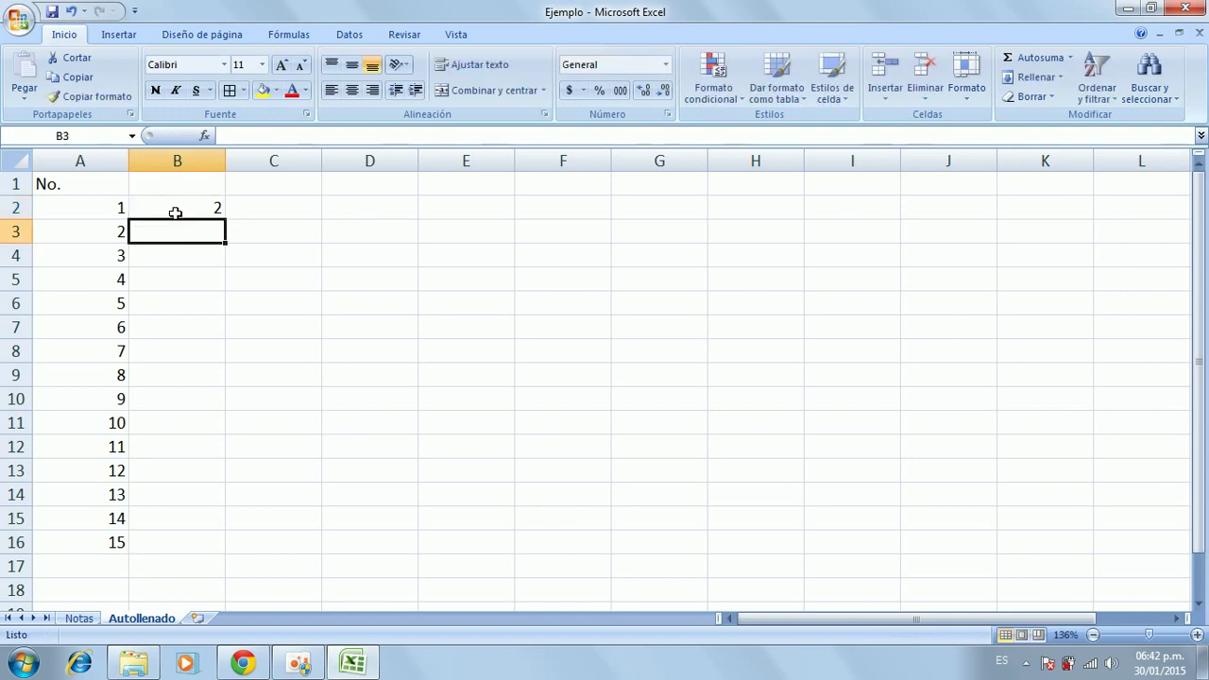
type("4")
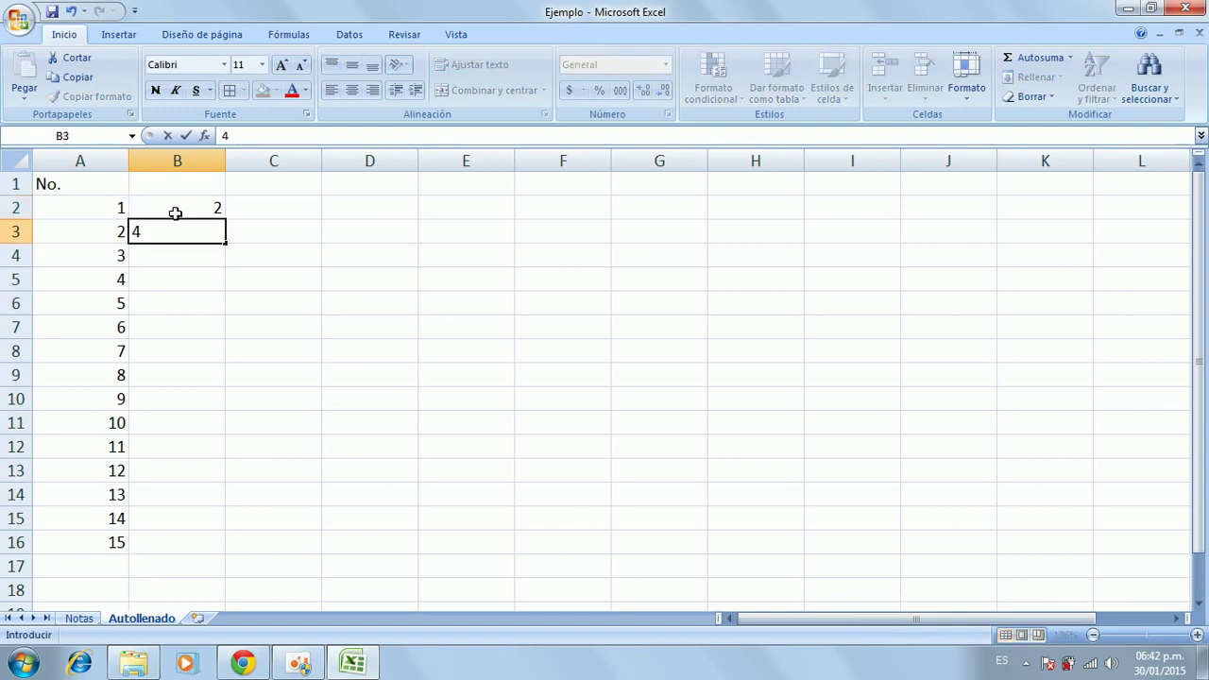
key("Return")
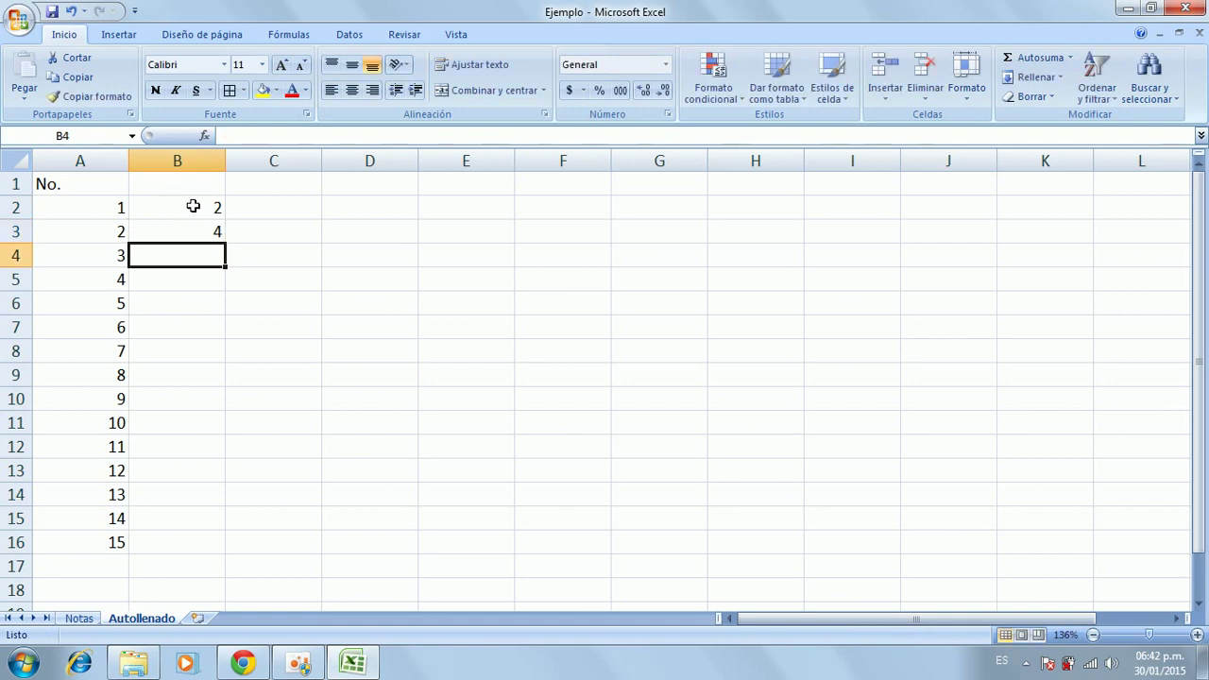
left_click(192, 211)
left_click_drag(193, 211, 192, 227)
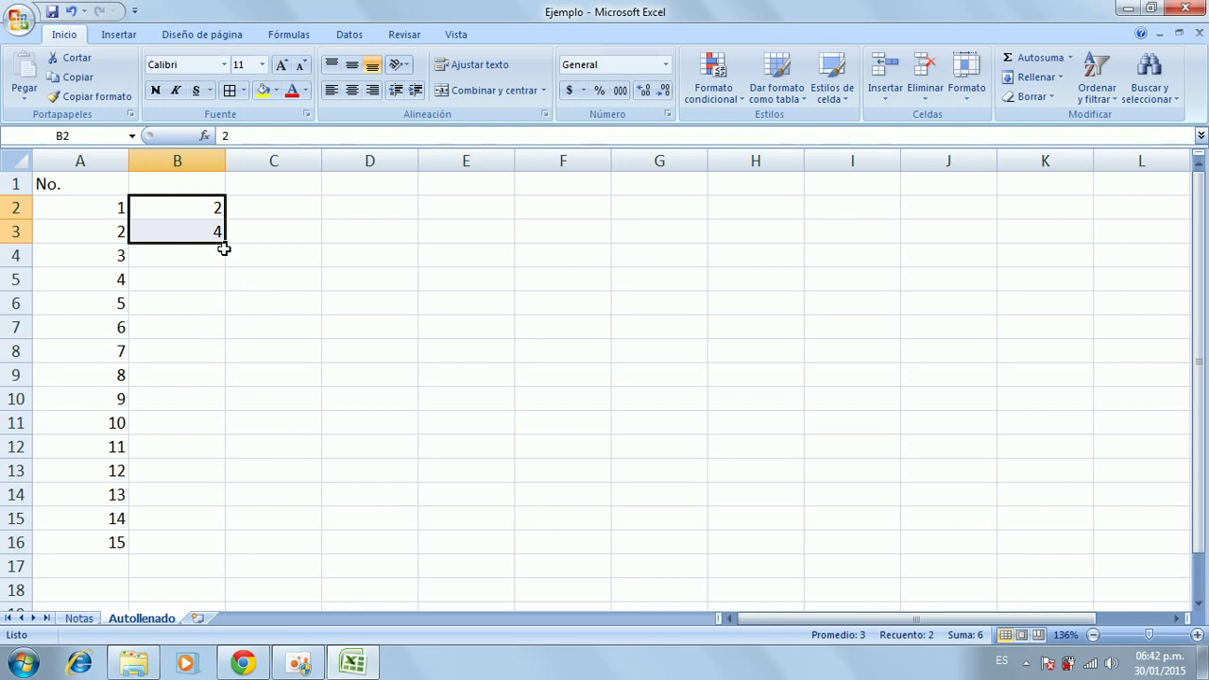
left_click_drag(225, 245, 221, 515)
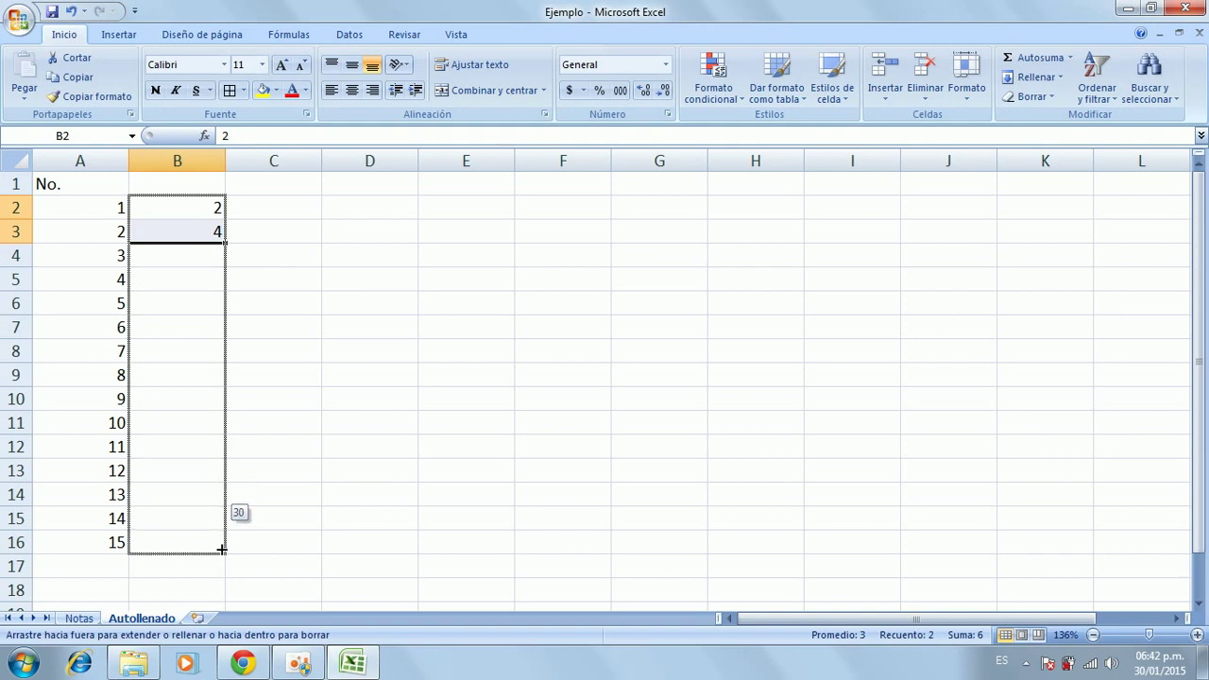
left_click_drag(221, 515, 219, 543)
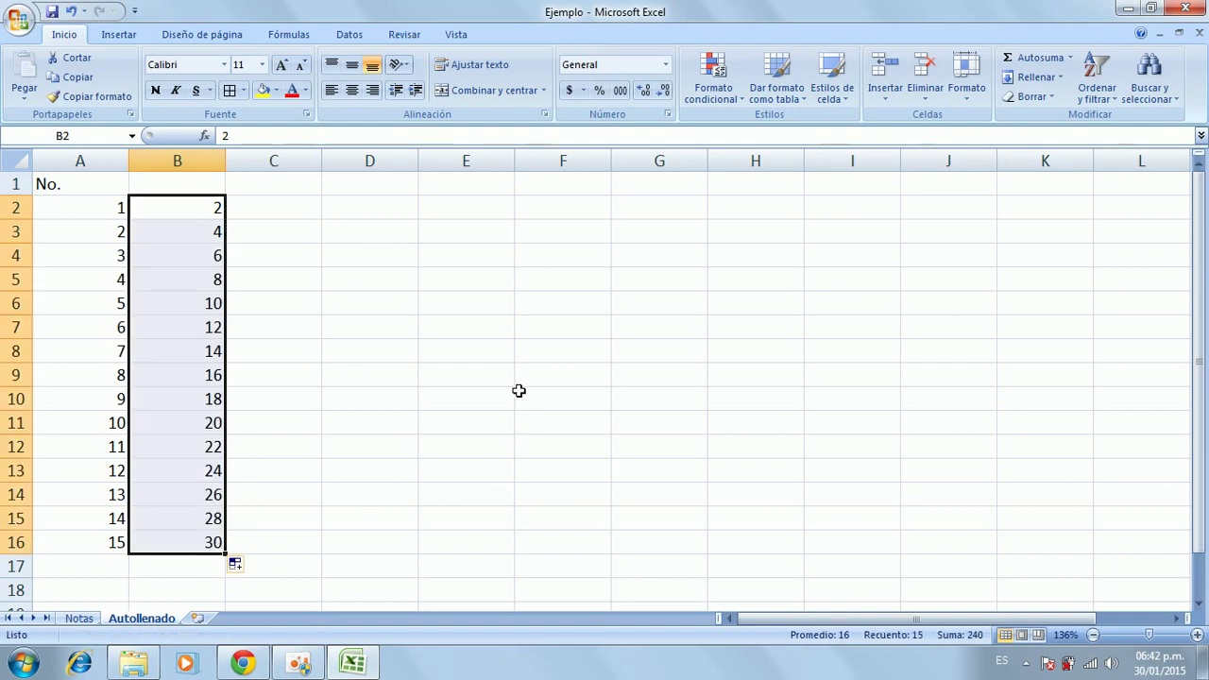
Step: Enter 1 and 3 in C2:C3 and fill them down to C16, giving odd numbers 1 to 29
left_click(273, 205)
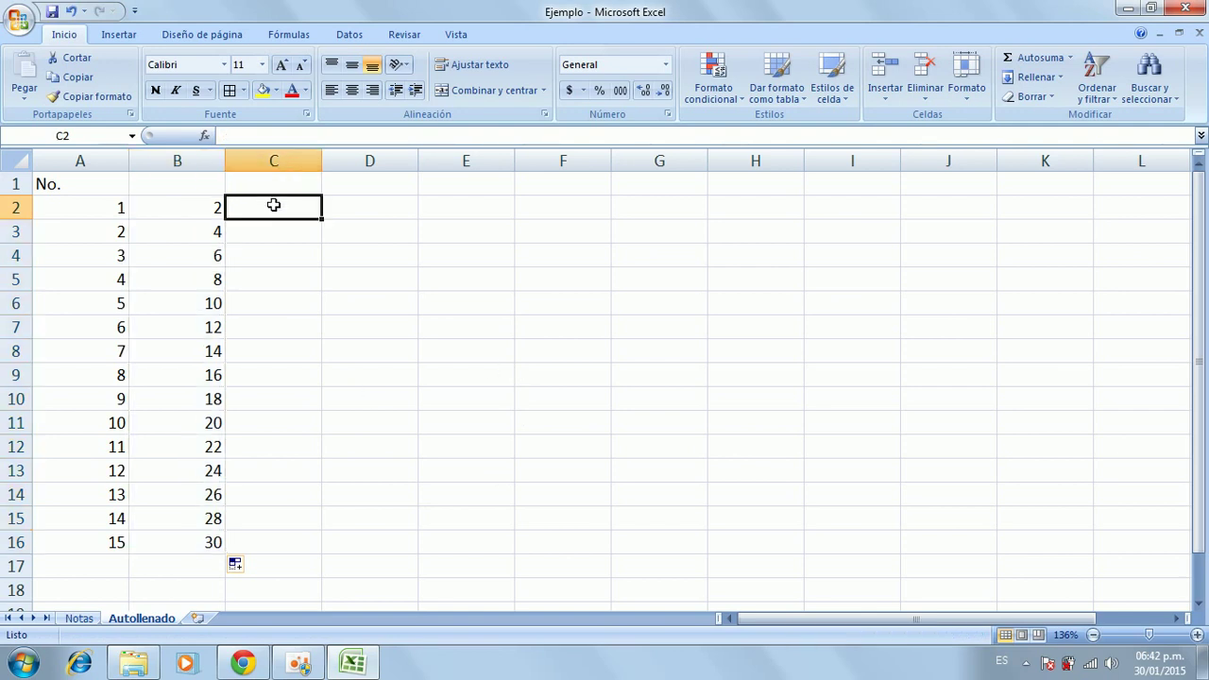
type("1")
key("Return")
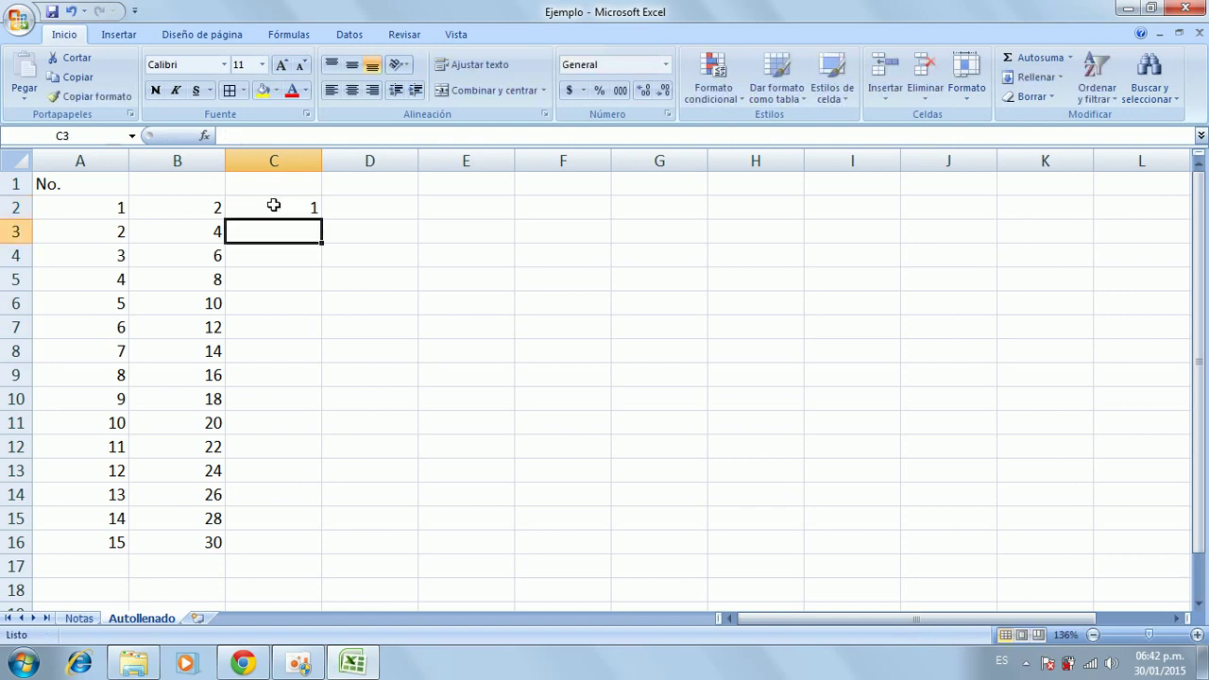
type("3")
key("Return")
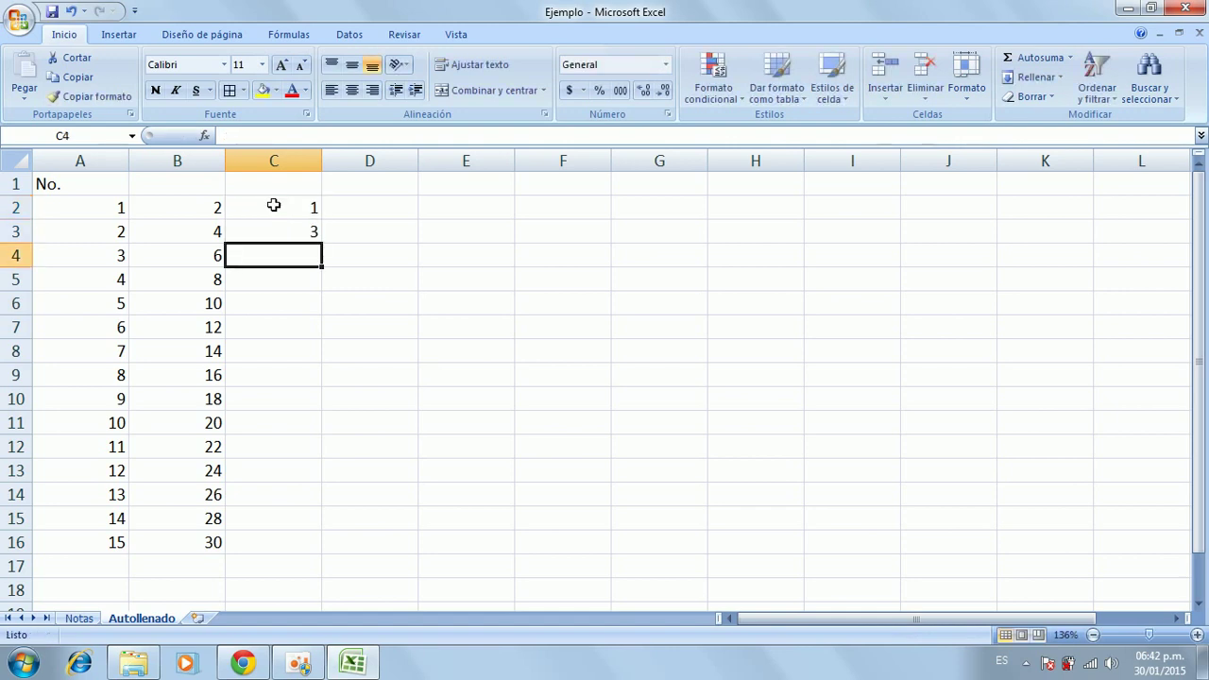
left_click_drag(273, 205, 274, 225)
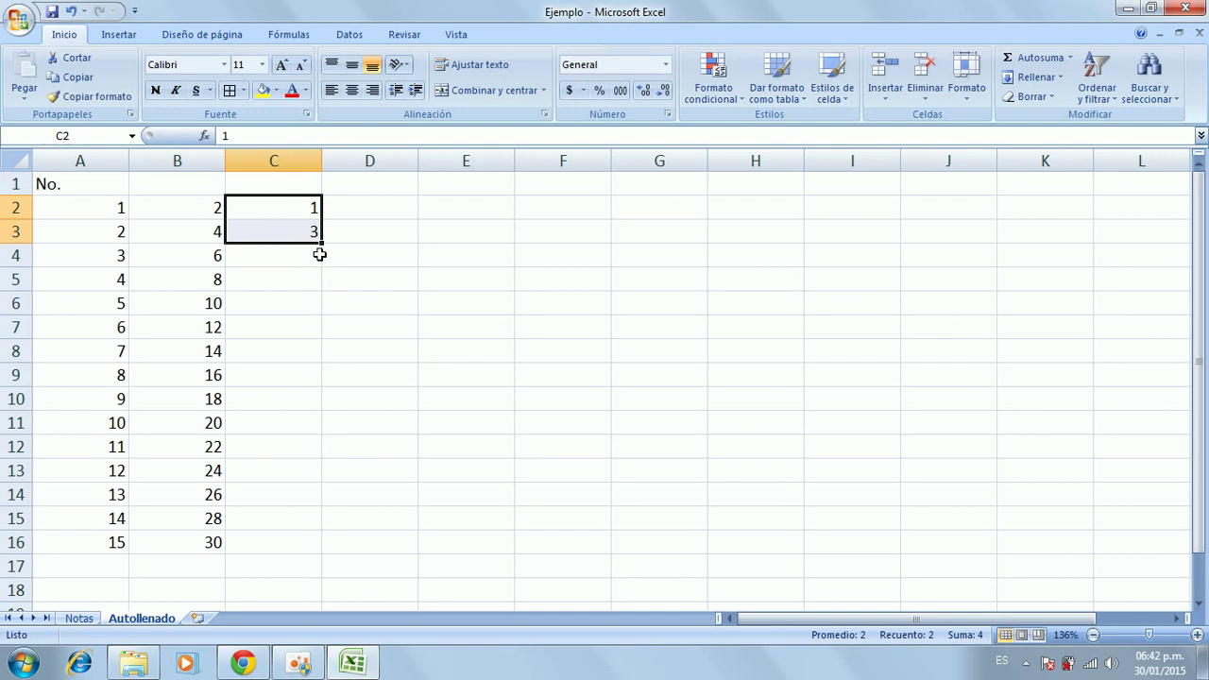
left_click_drag(321, 244, 319, 551)
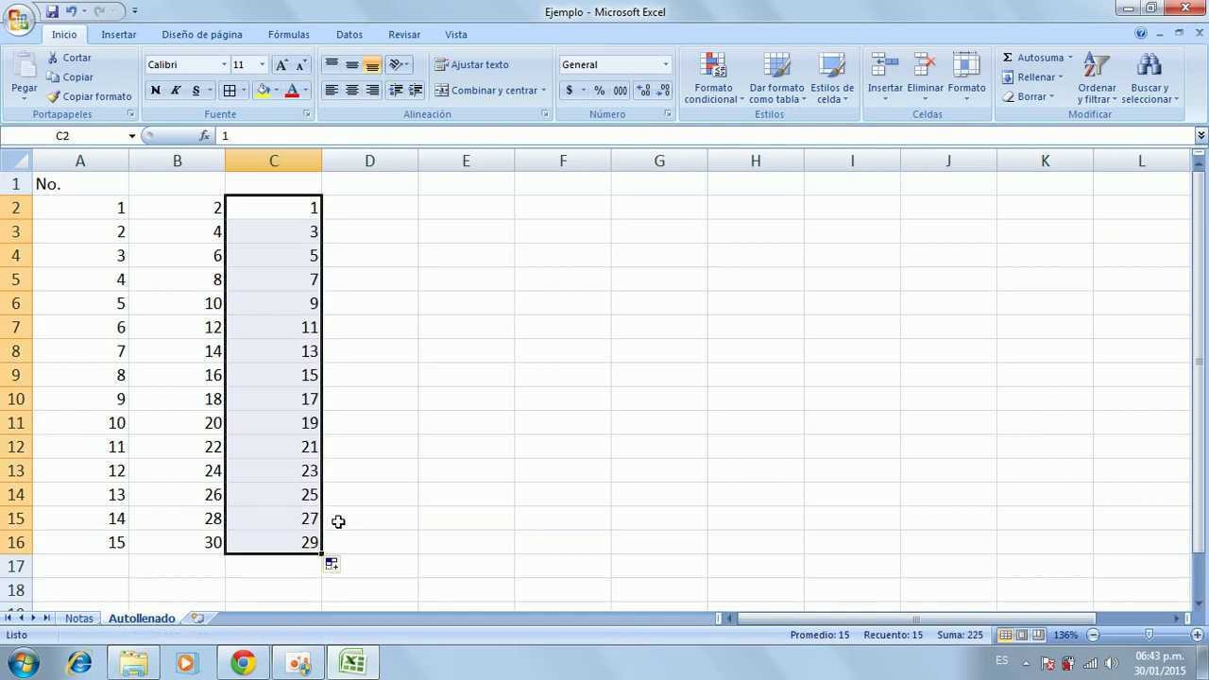
left_click(353, 206)
Step: Enter 5 and 14 in D2:D3 and extend them to D16, stepping by 9 up to 131
type("5")
key("Return")
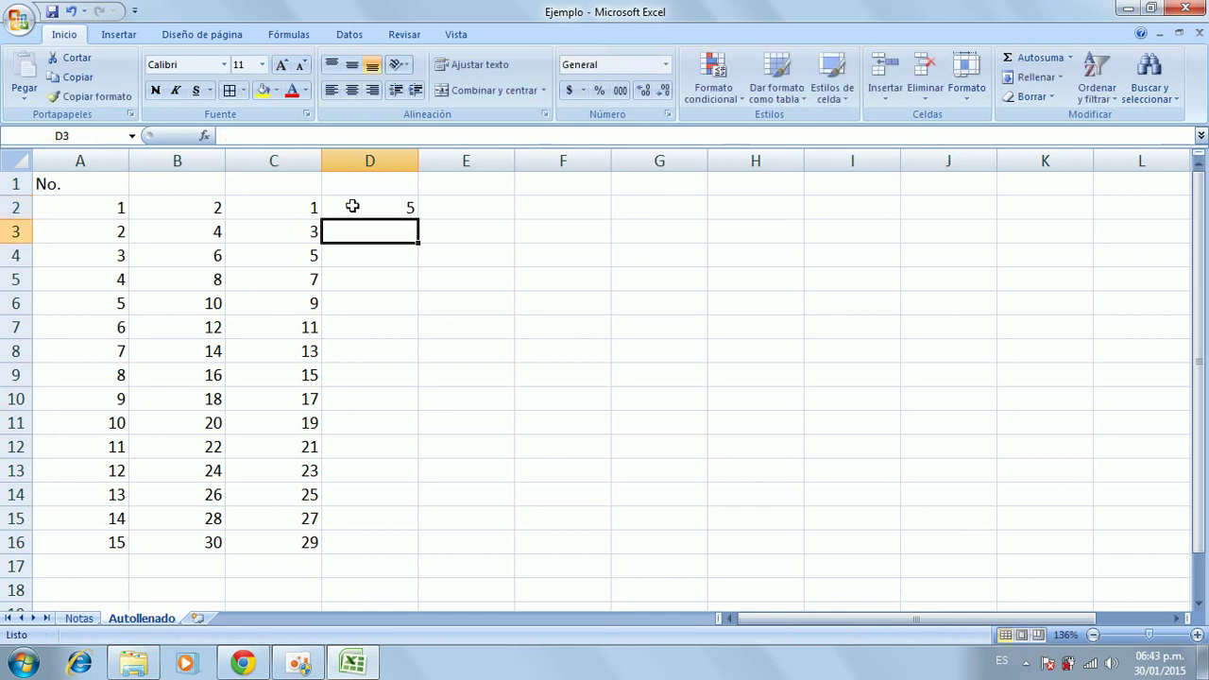
type("14")
key("Return")
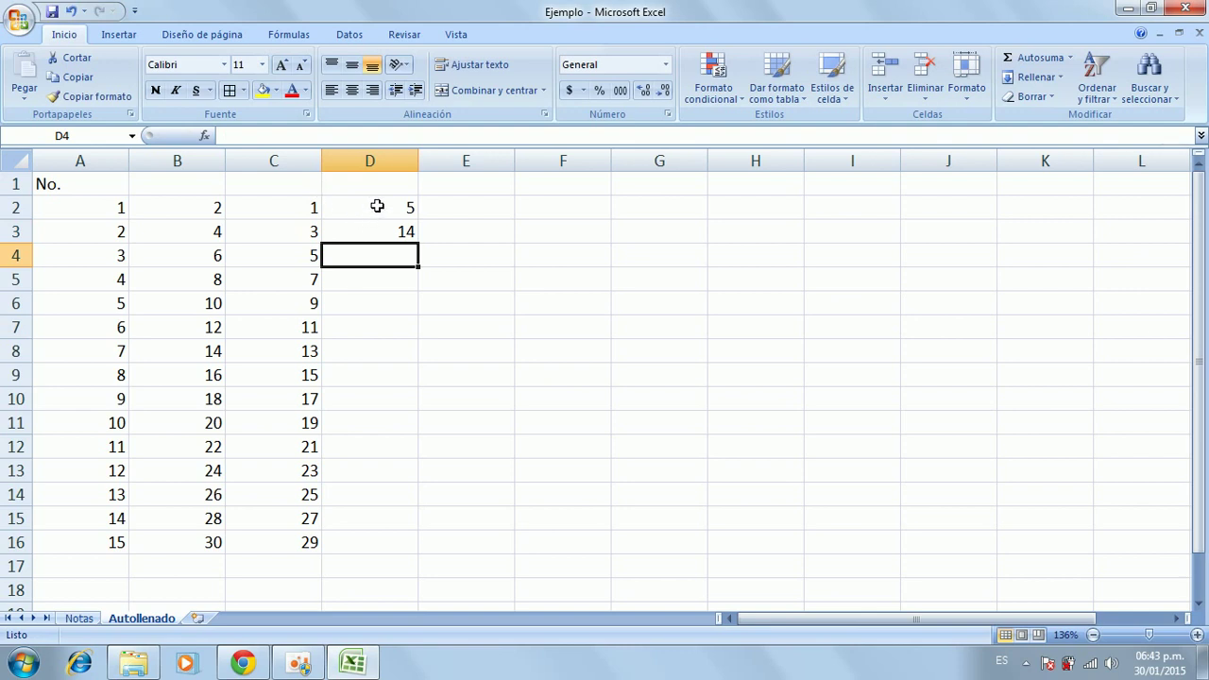
left_click(377, 208)
left_click_drag(377, 209, 414, 554)
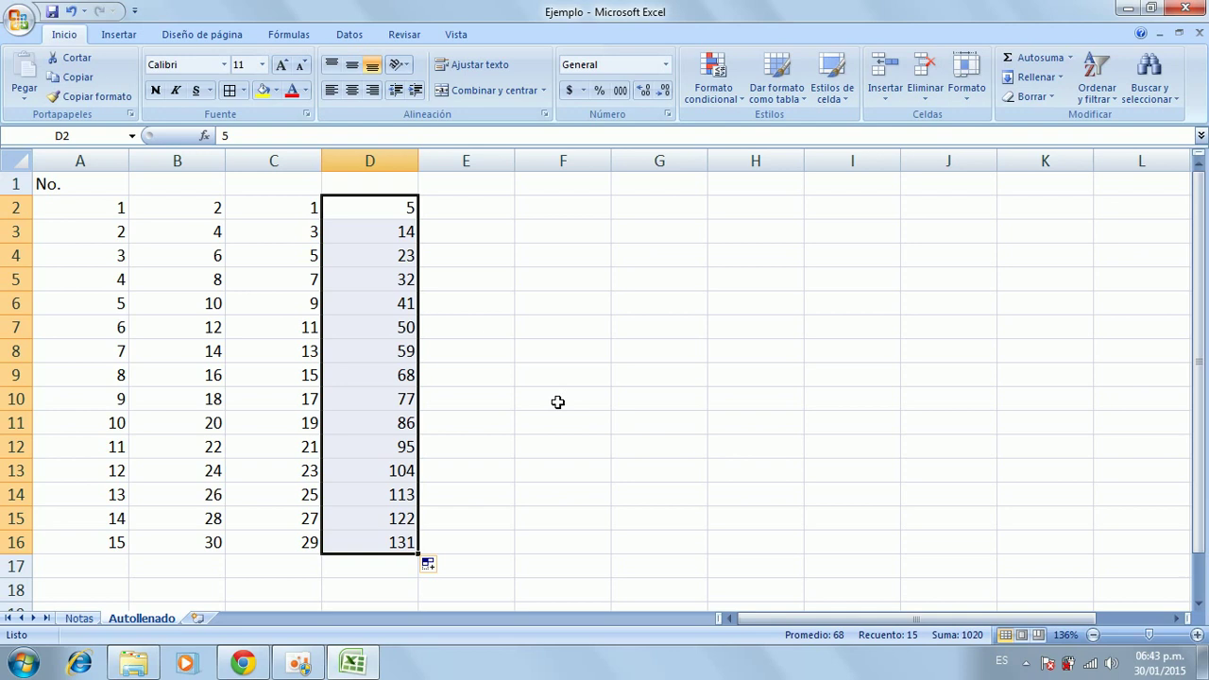
left_click(448, 203)
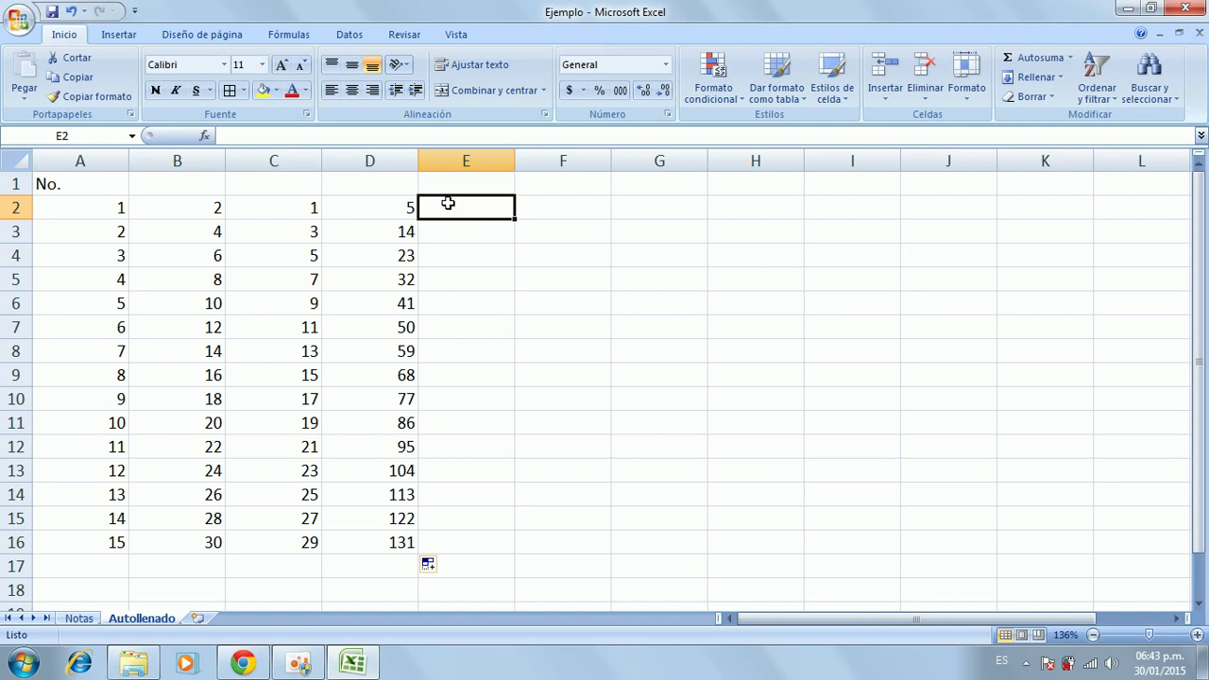
Step: Enter Universidad in E2 and copy it down through E16
type("Uni")
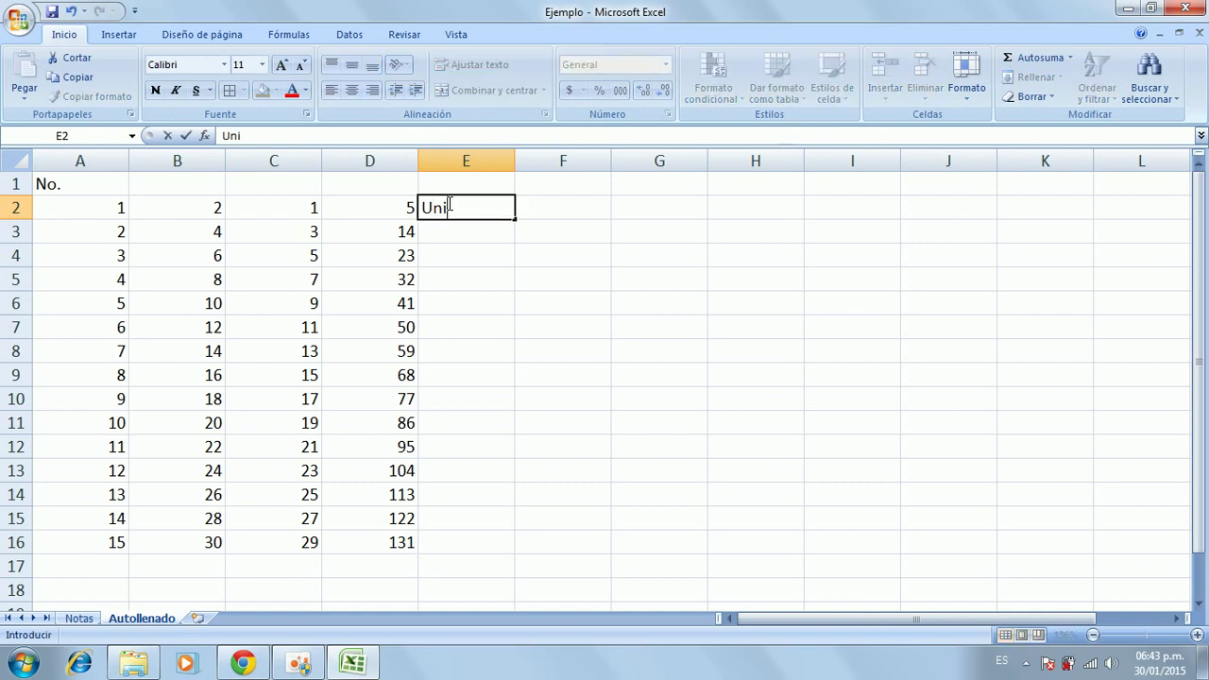
type("versidad")
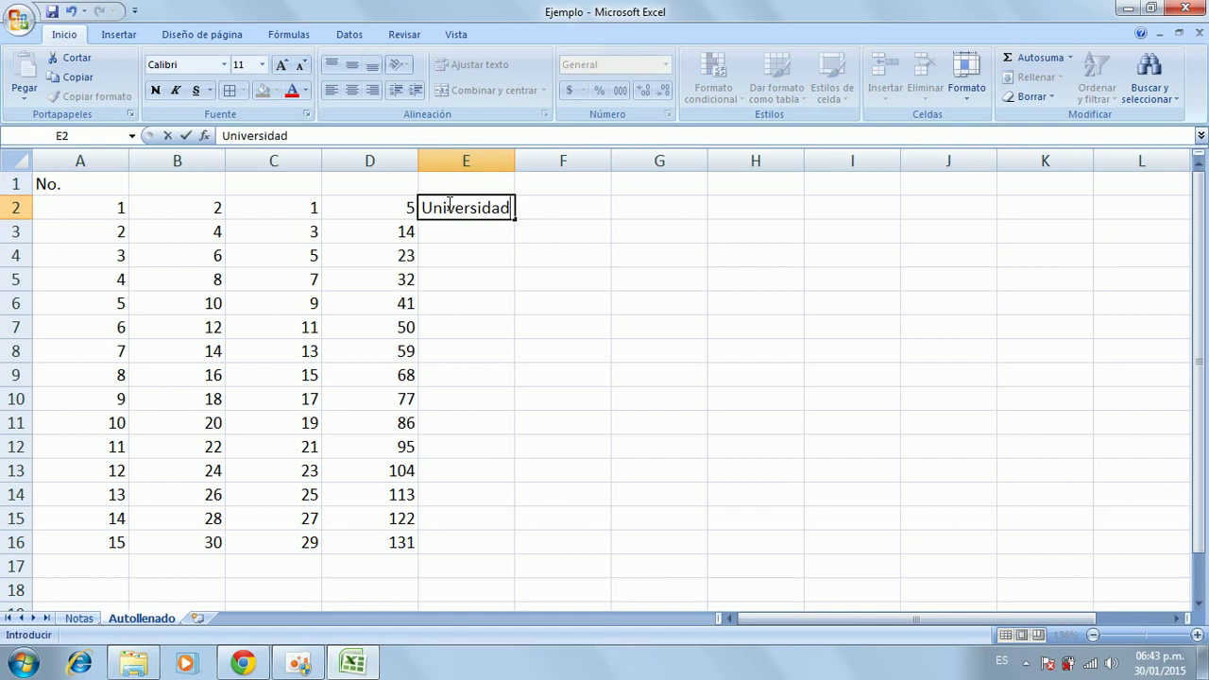
key("Return")
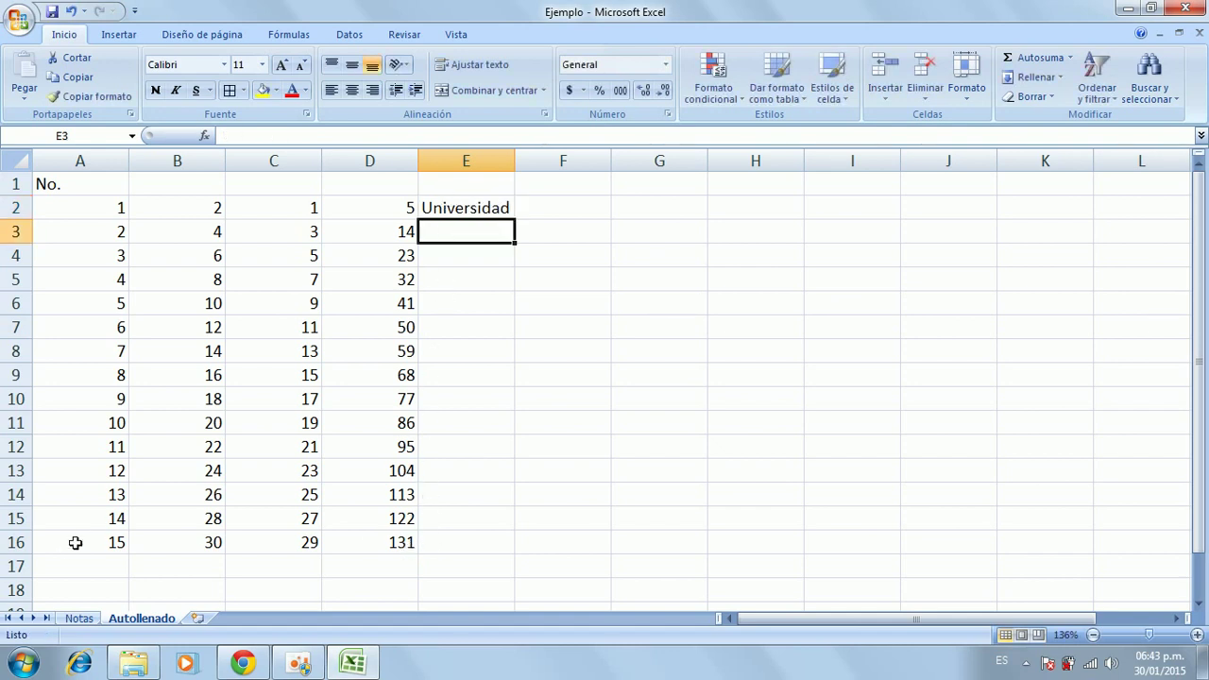
left_click(462, 546)
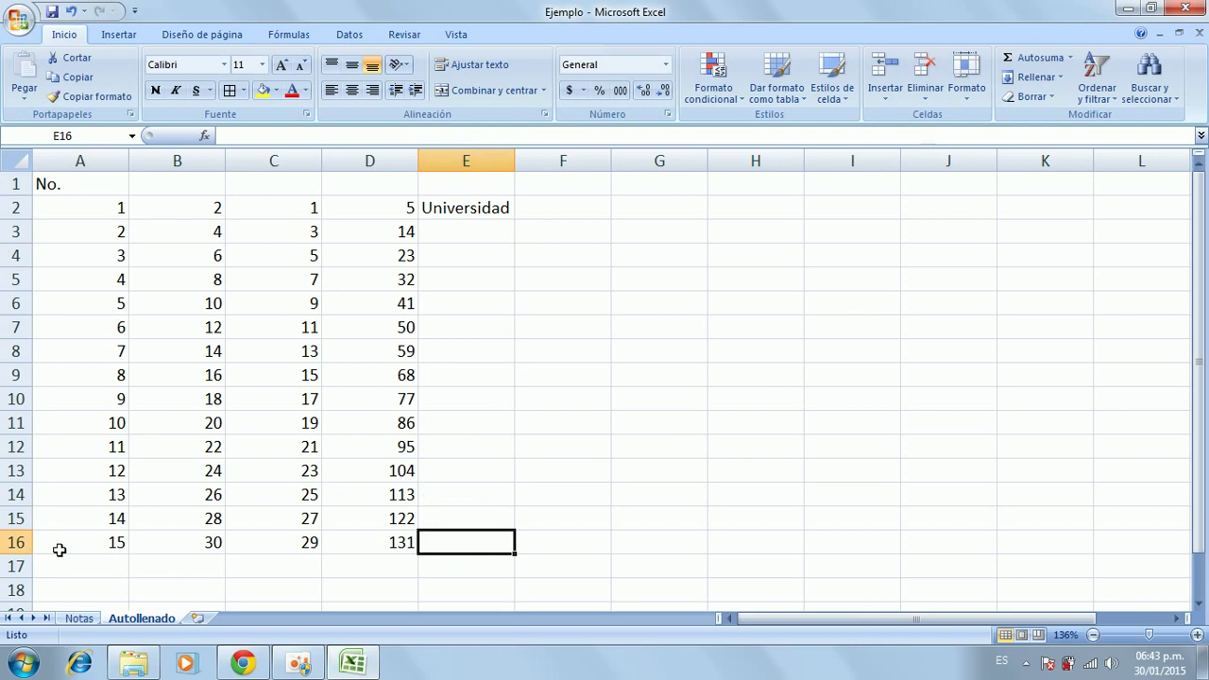
left_click(487, 209)
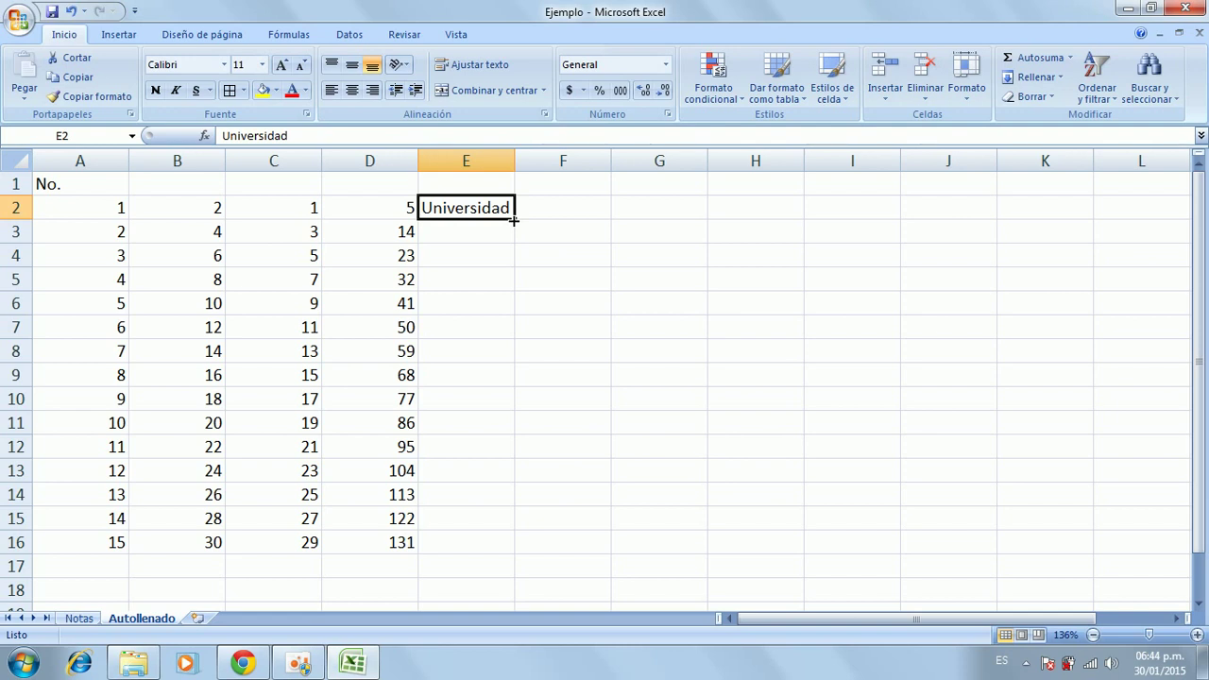
double_click(514, 220)
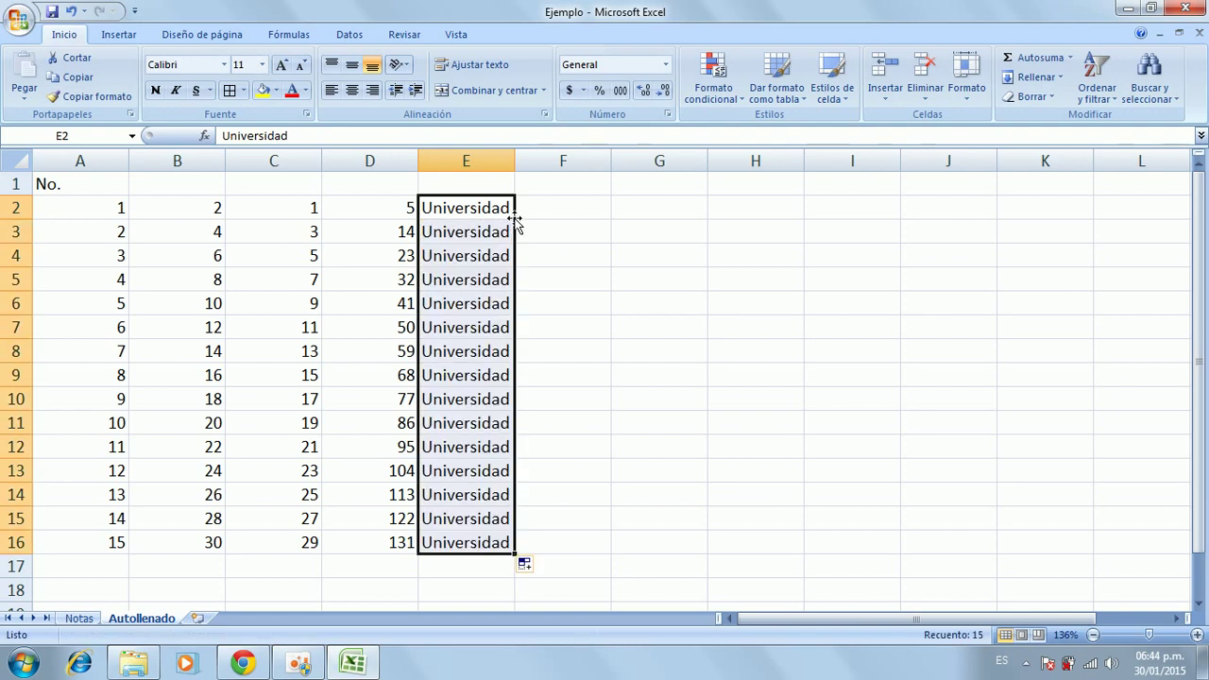
Step: Enter Colombia in F2 and copy it down through F16
left_click(541, 210)
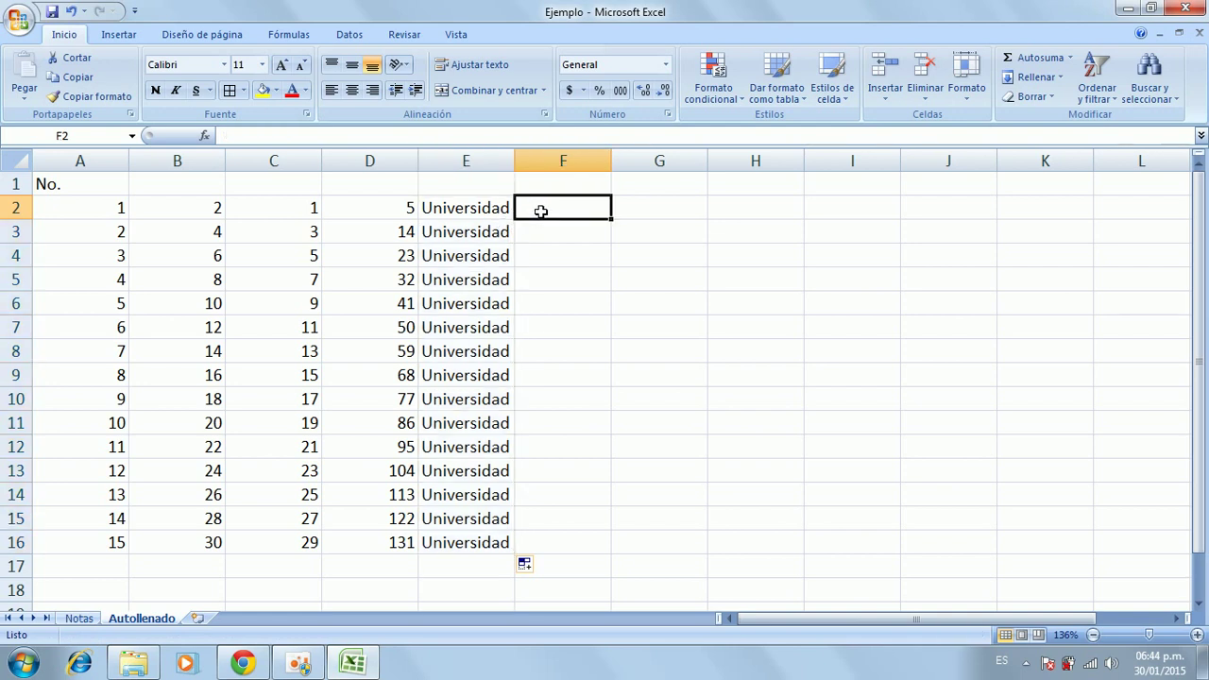
type("C")
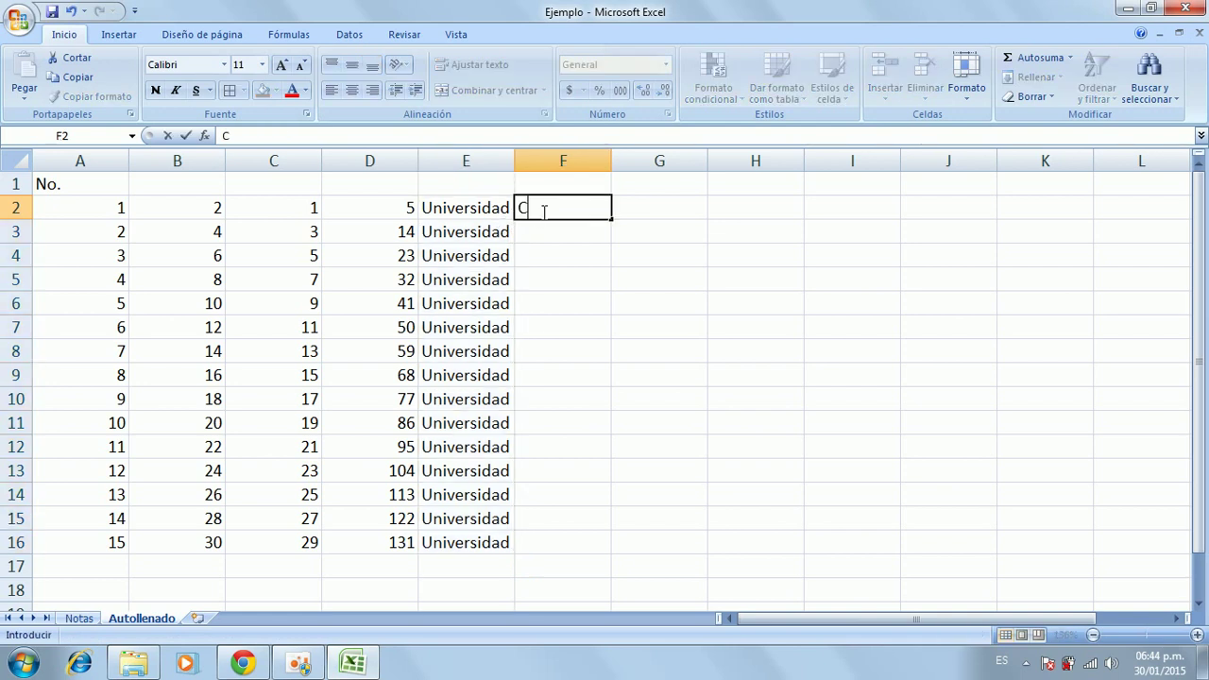
type("olombia")
key("Return")
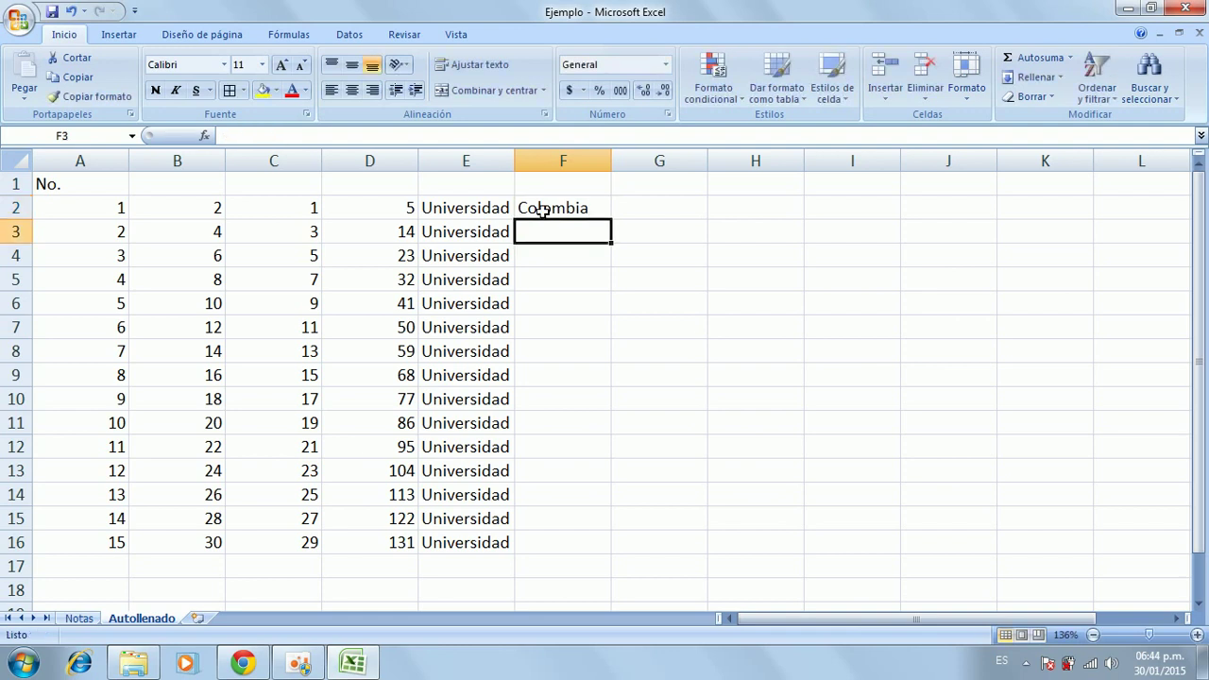
left_click(538, 209)
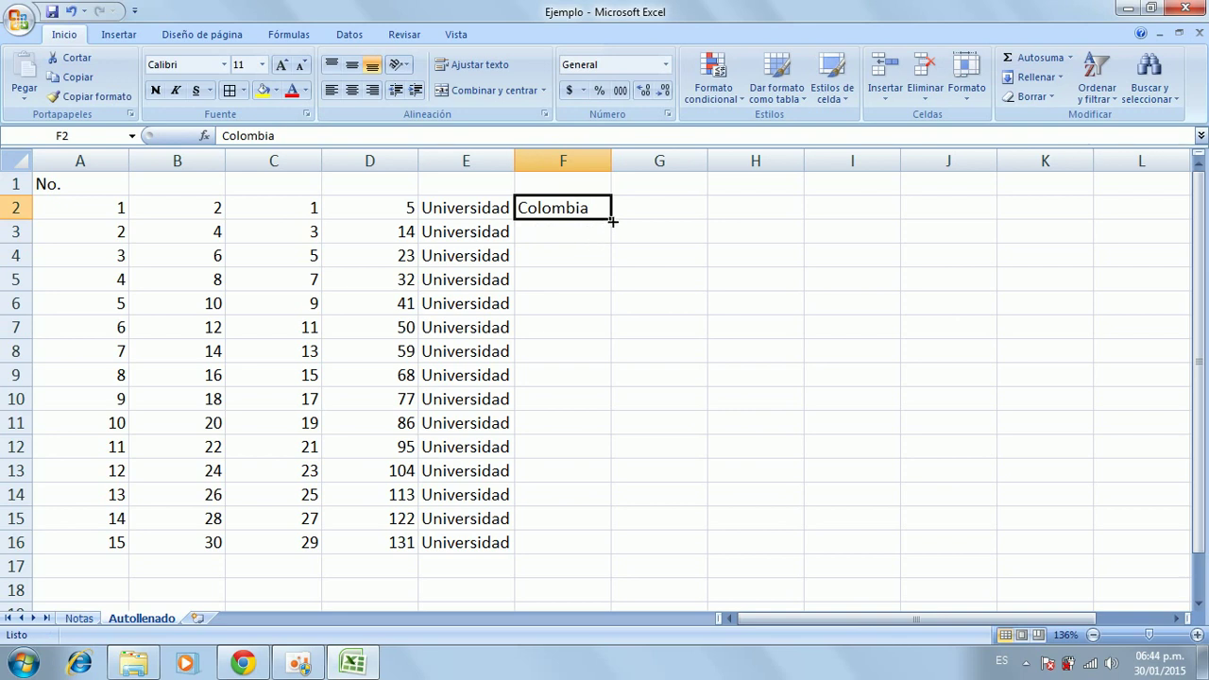
double_click(613, 221)
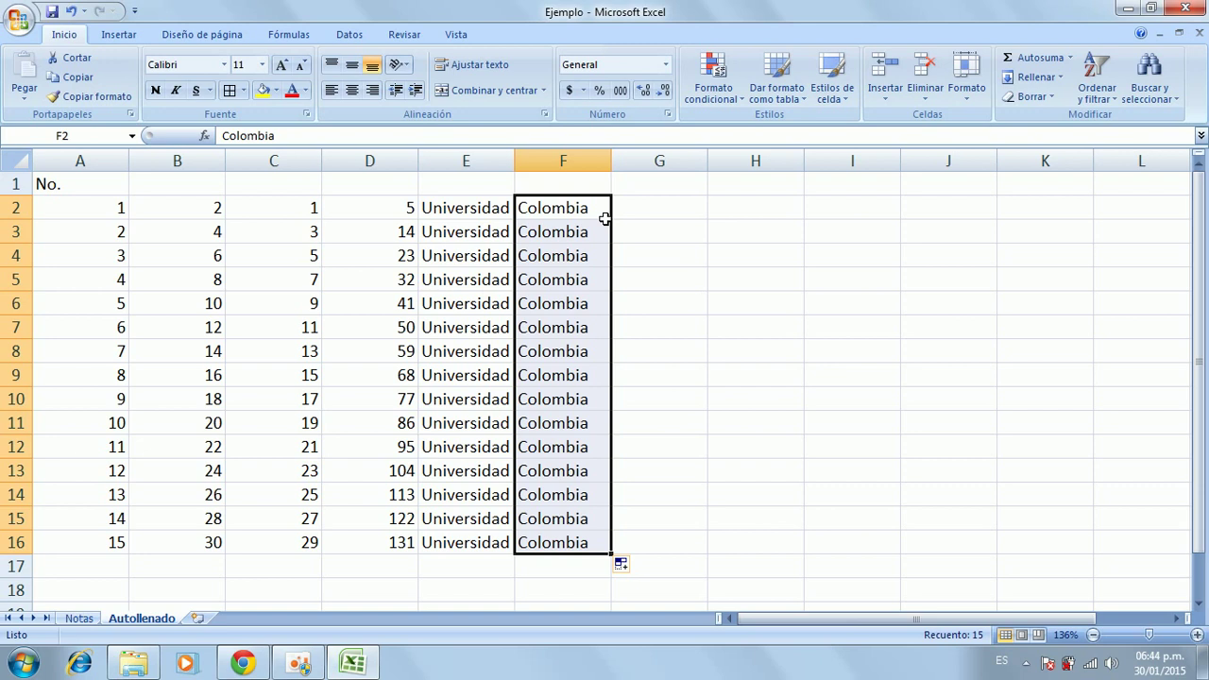
left_click(645, 205)
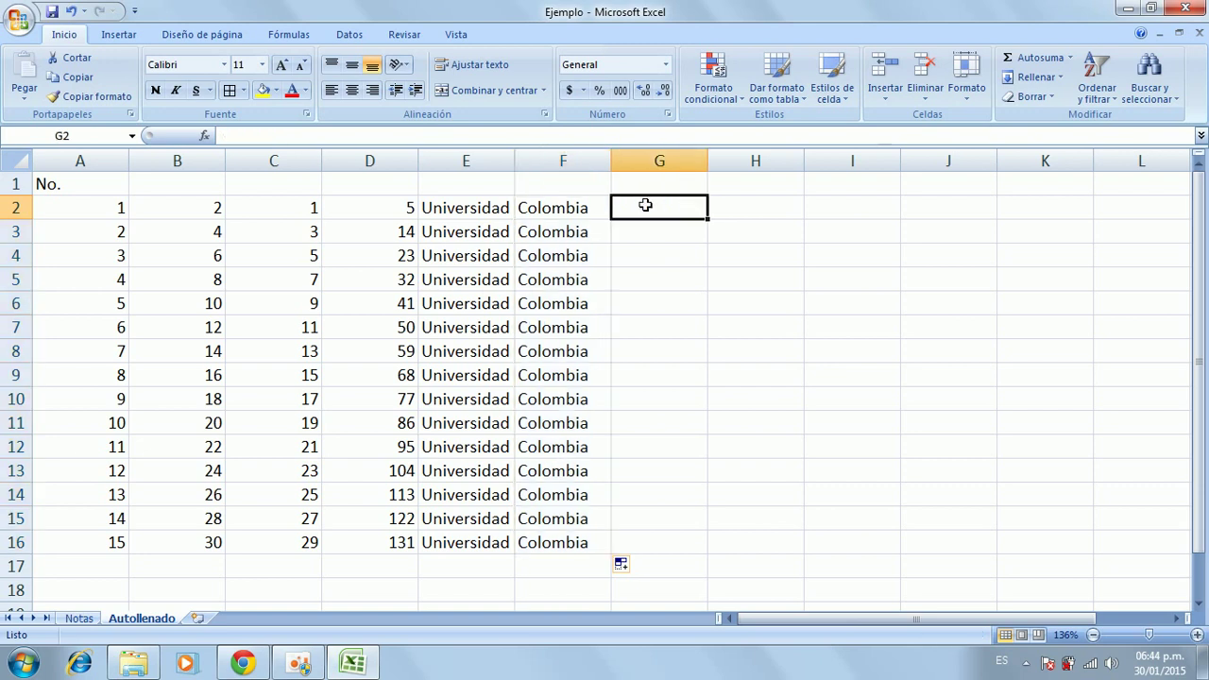
Step: Enter 1 and 2 in G2:G3 and fill column G down with 1 through 15
type("1")
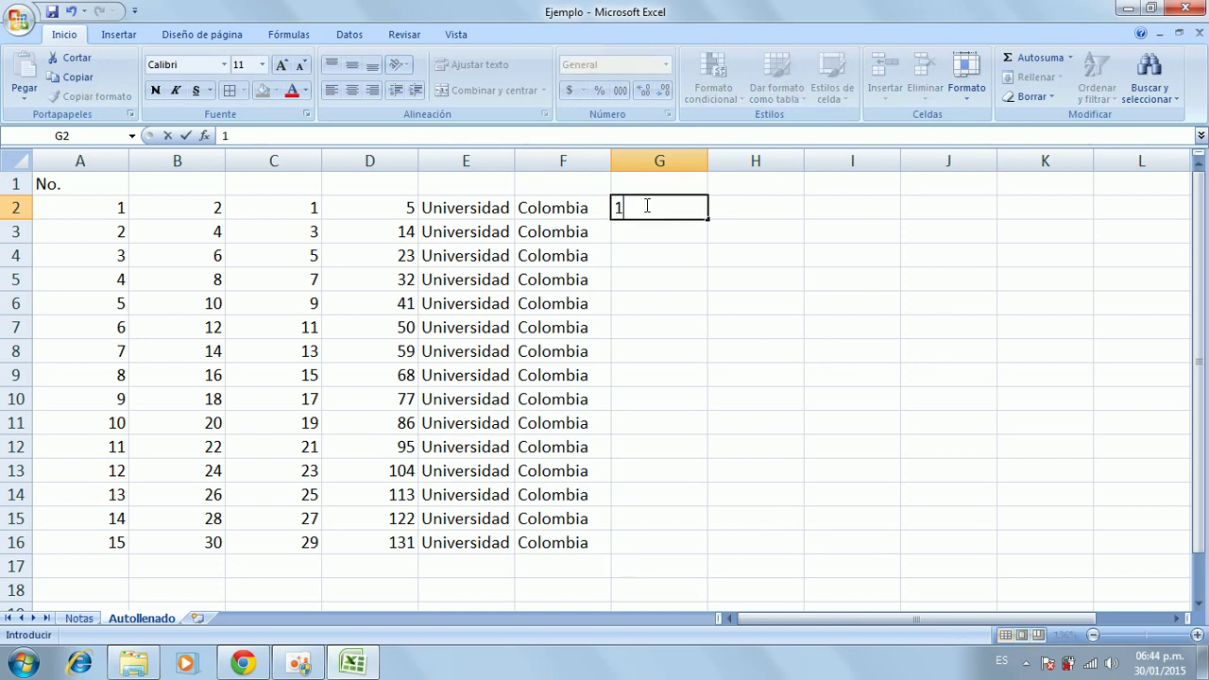
key("Return")
type("2")
key("Return")
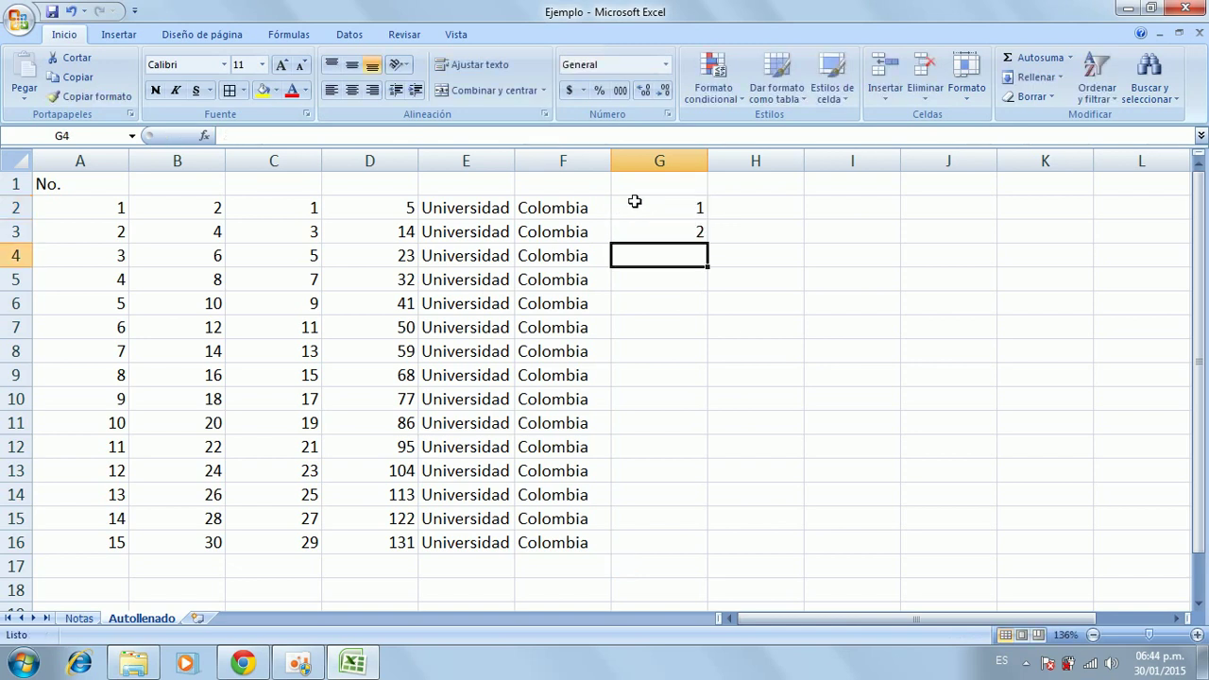
left_click(658, 208)
left_click_drag(657, 208, 656, 226)
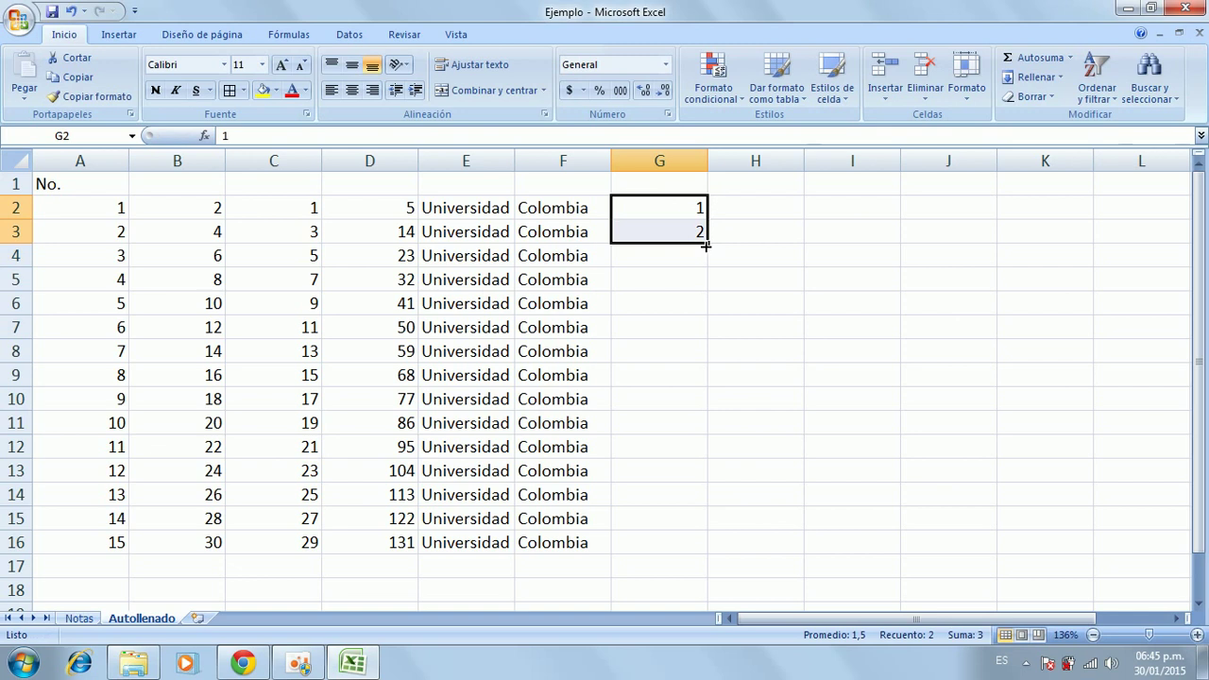
double_click(706, 246)
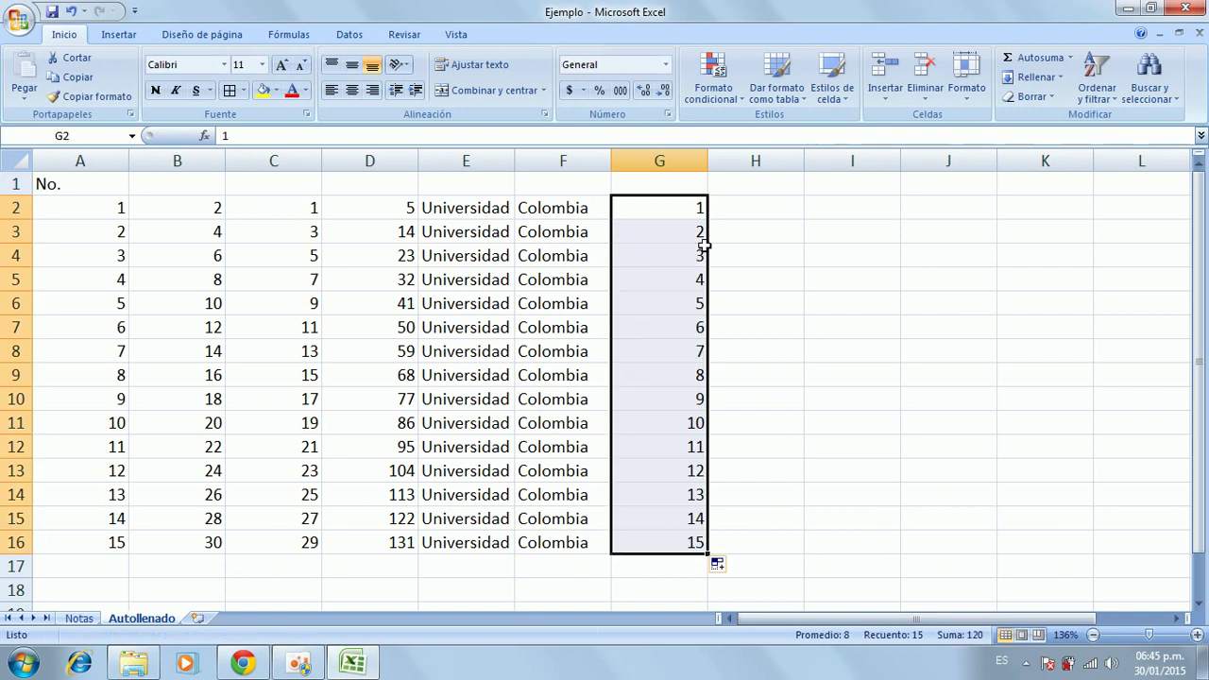
Step: Start column H's even series with 2 and 4 in H2:H3, selected as the fill pattern
left_click(740, 214)
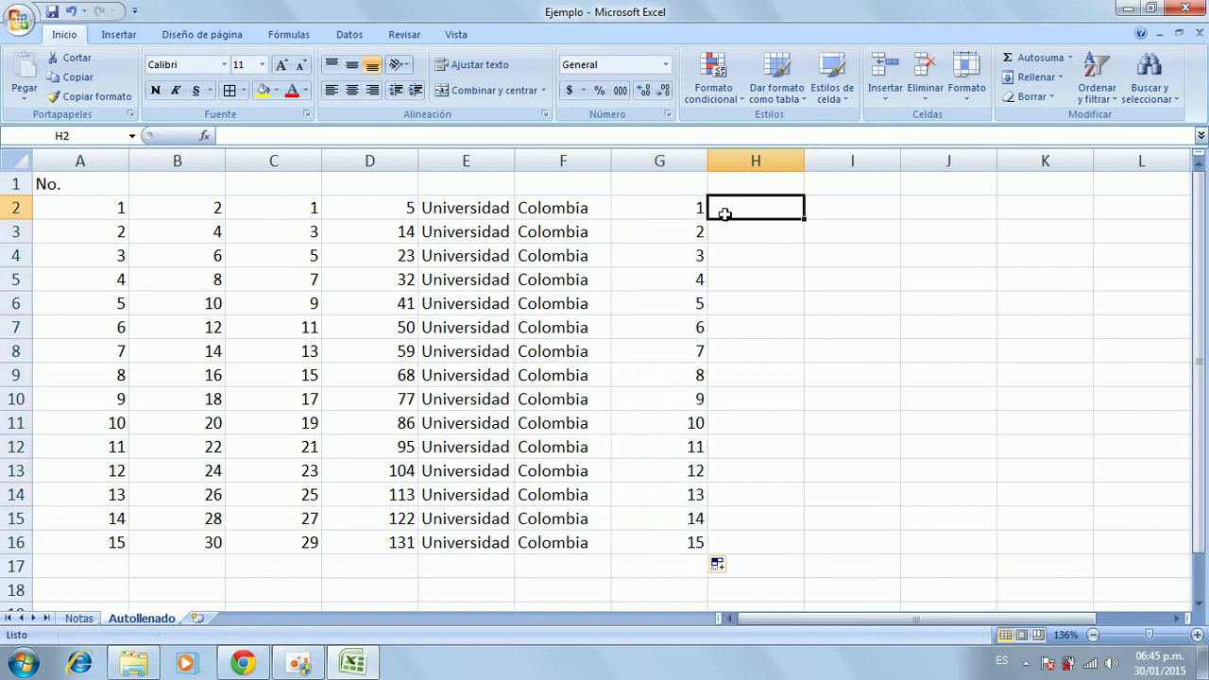
type("2")
key("Return")
type("4")
key("Return")
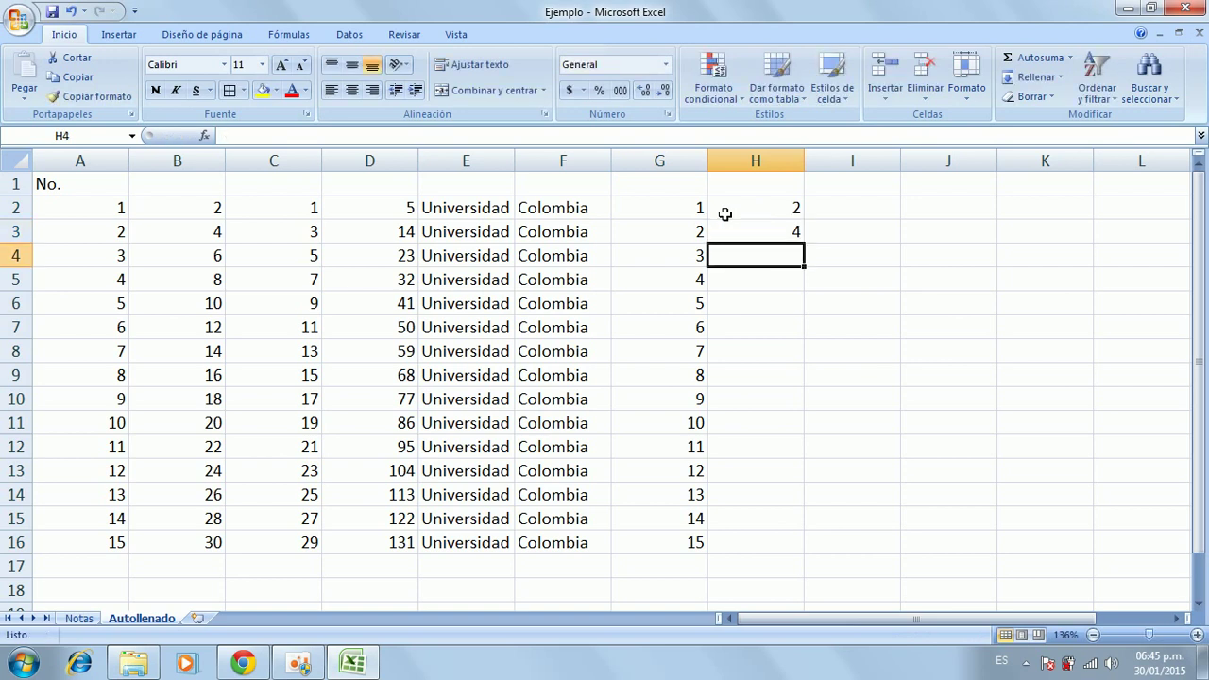
left_click_drag(747, 209, 804, 553)
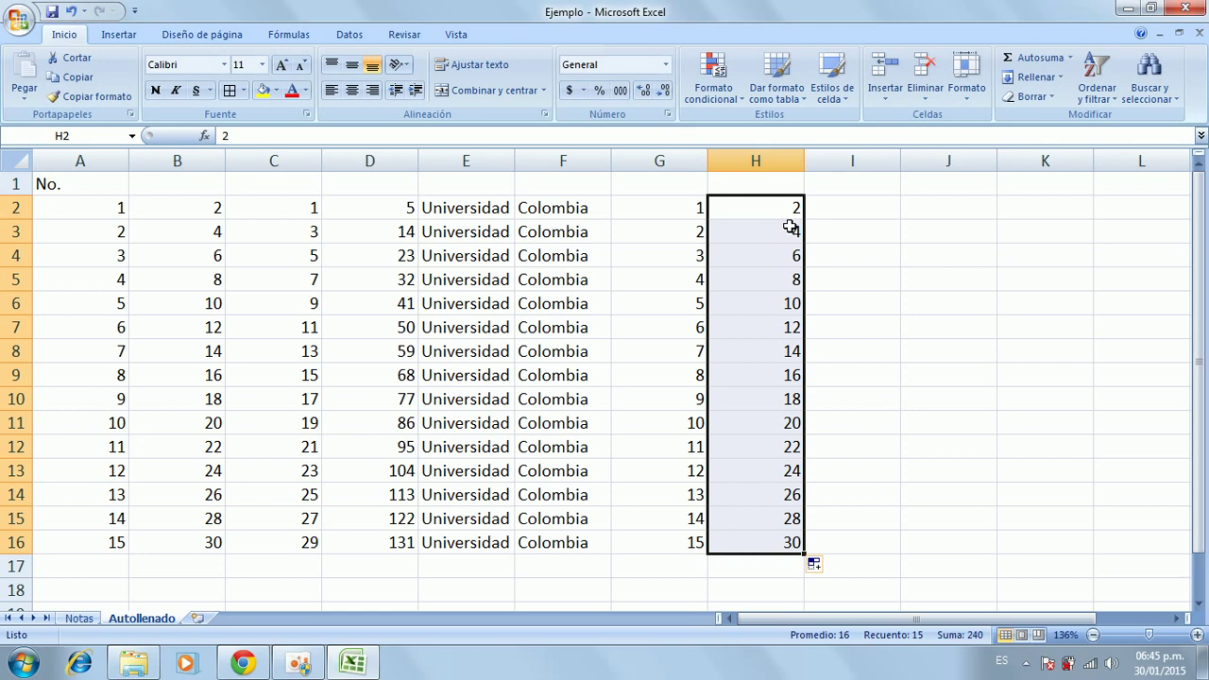
Step: Select the filled table A1:H16 and delete its contents
left_click(448, 378)
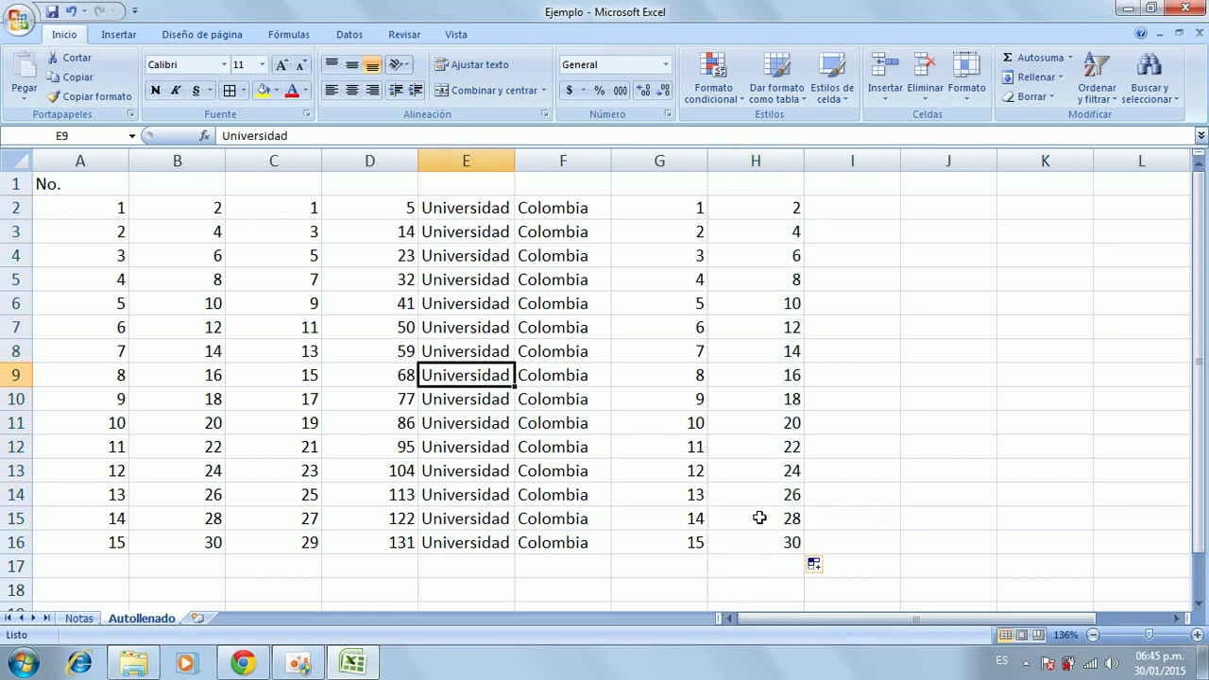
mouse_move(791, 540)
left_mouse_down()
mouse_move(307, 345)
mouse_move(76, 187)
left_mouse_up()
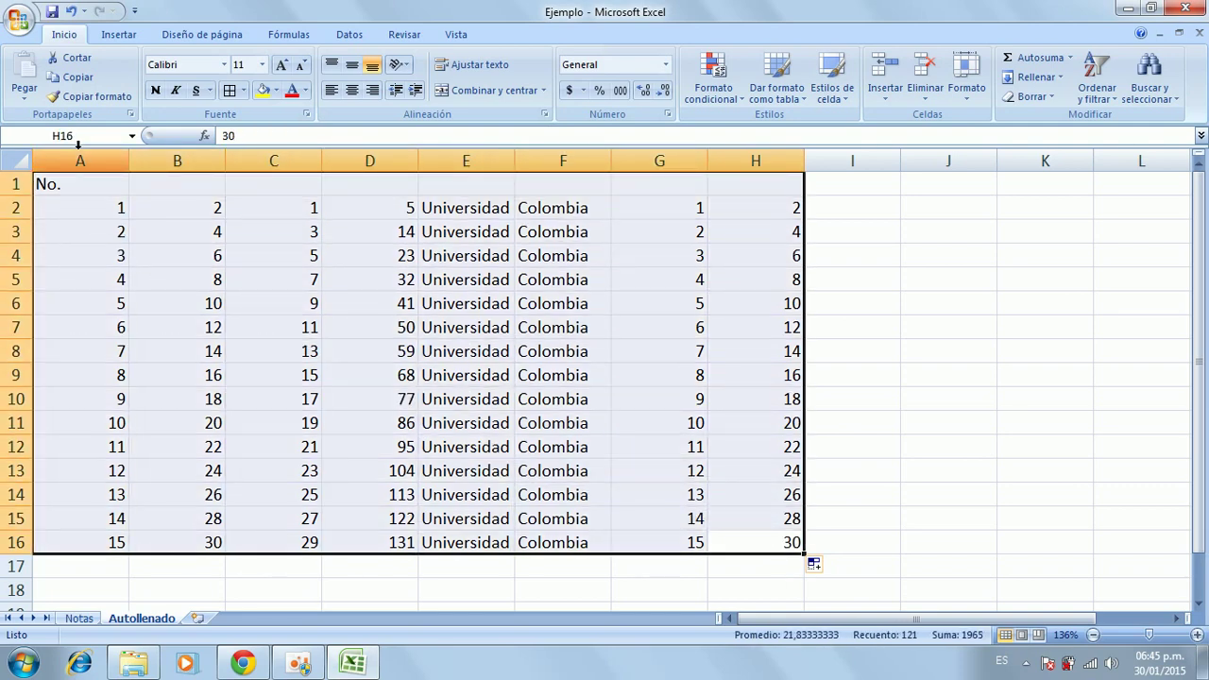
left_click(250, 321)
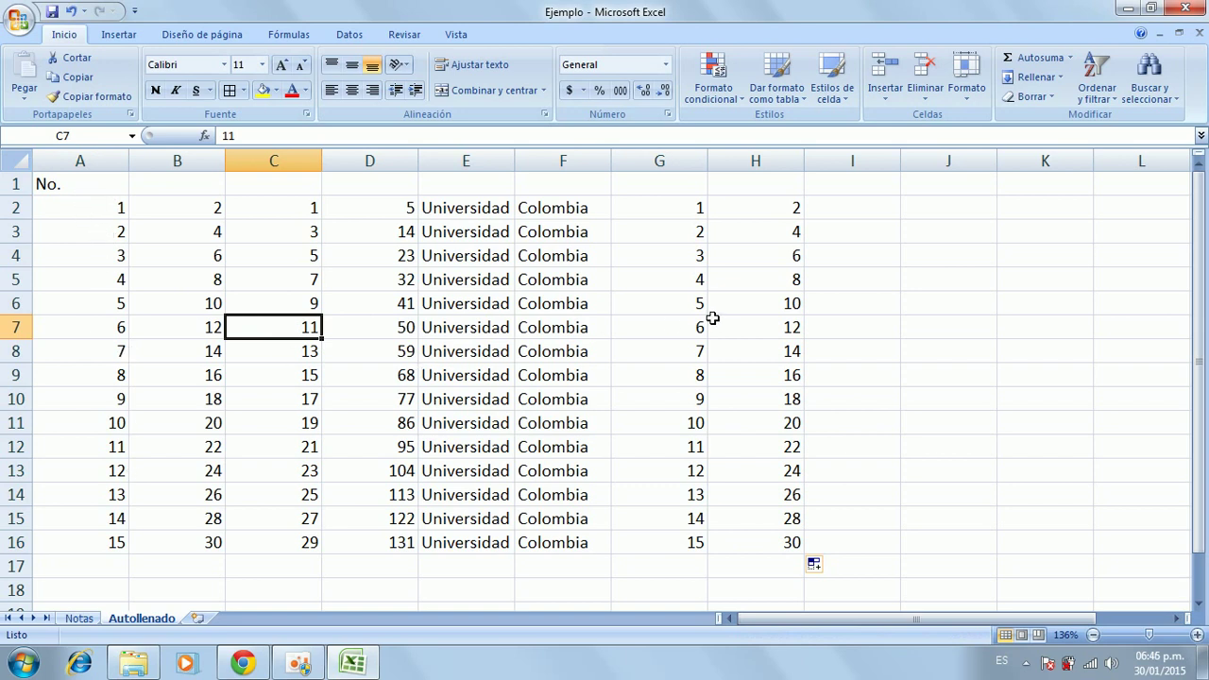
left_click(283, 418)
left_click(616, 487)
left_click(384, 327)
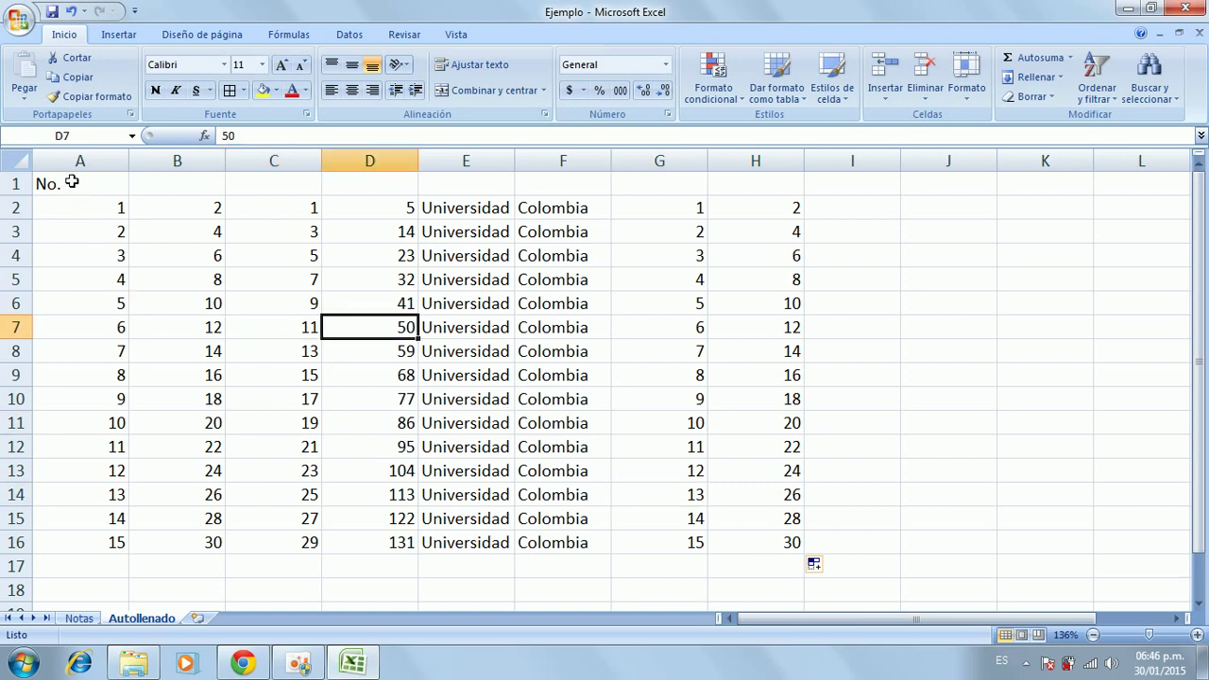
mouse_move(72, 182)
left_mouse_down()
mouse_move(472, 410)
mouse_move(760, 537)
left_mouse_up()
key("Delete")
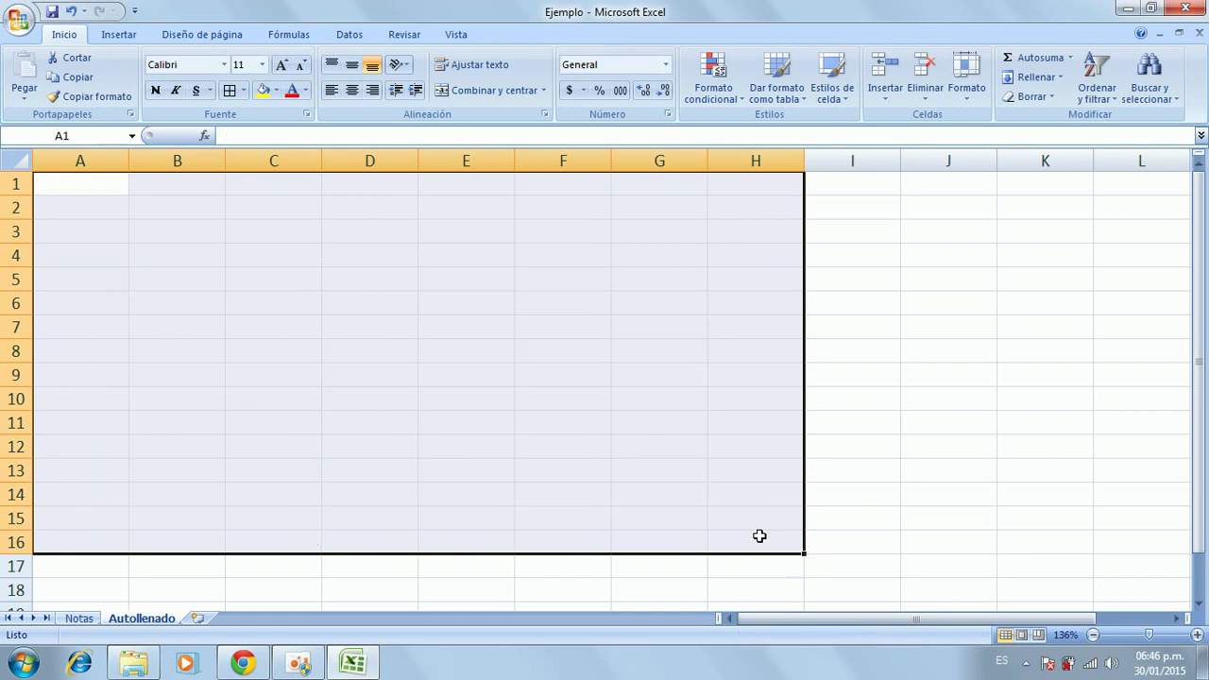
left_click(97, 180)
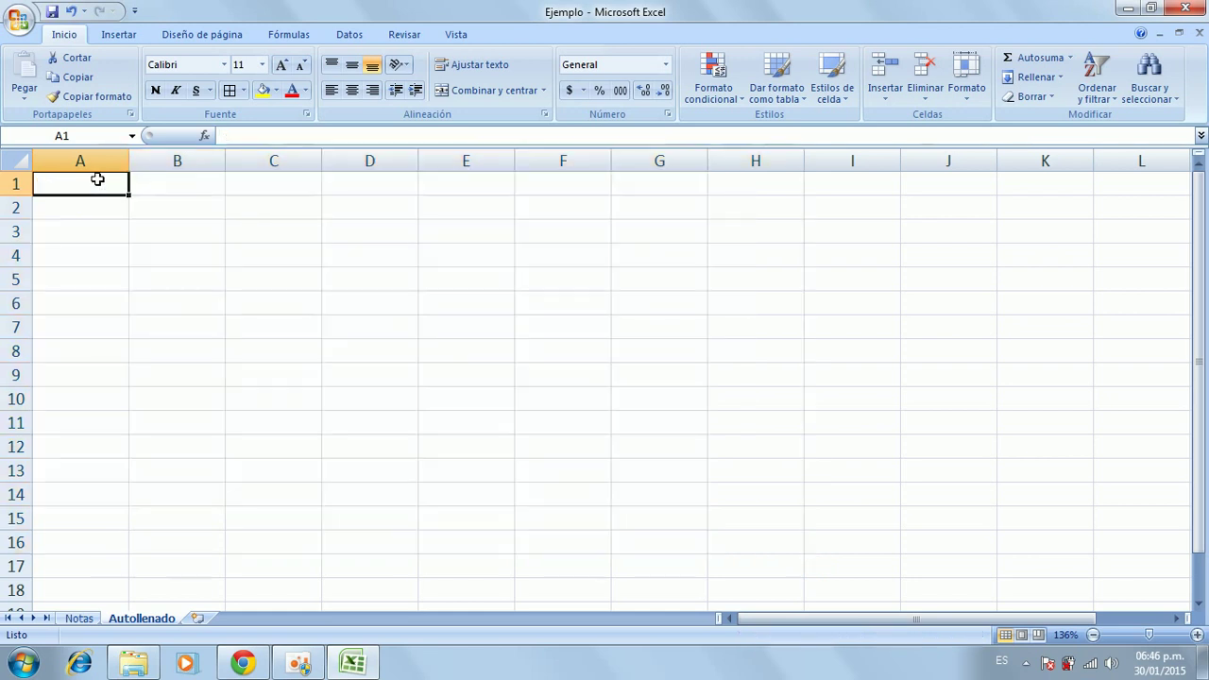